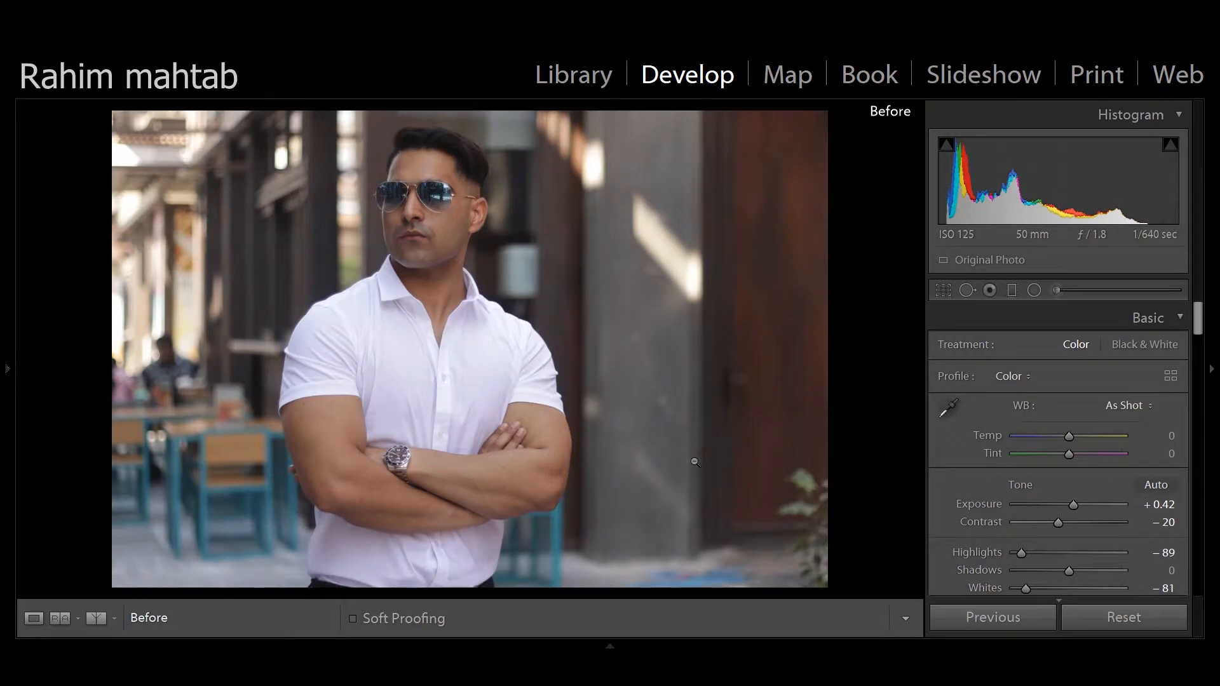
- Compare the edited portrait with its original version, and reset all of the photo's develop settings
key("backslash")
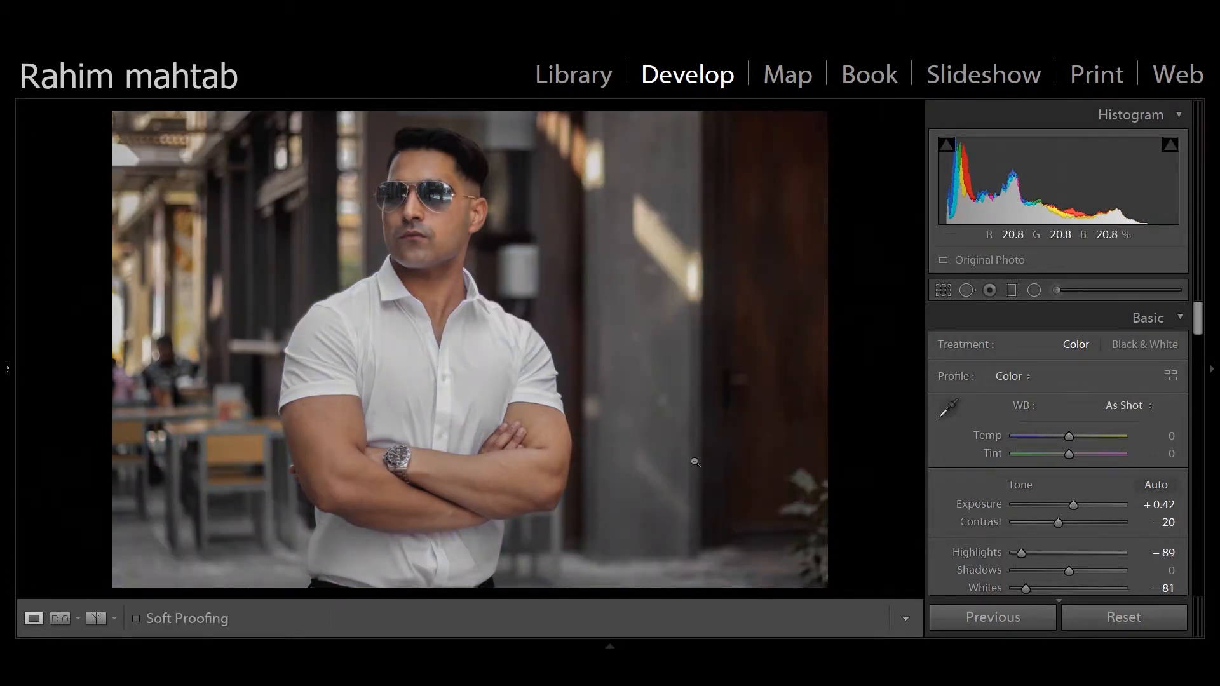
key("backslash")
key("backslash")
key("backslash")
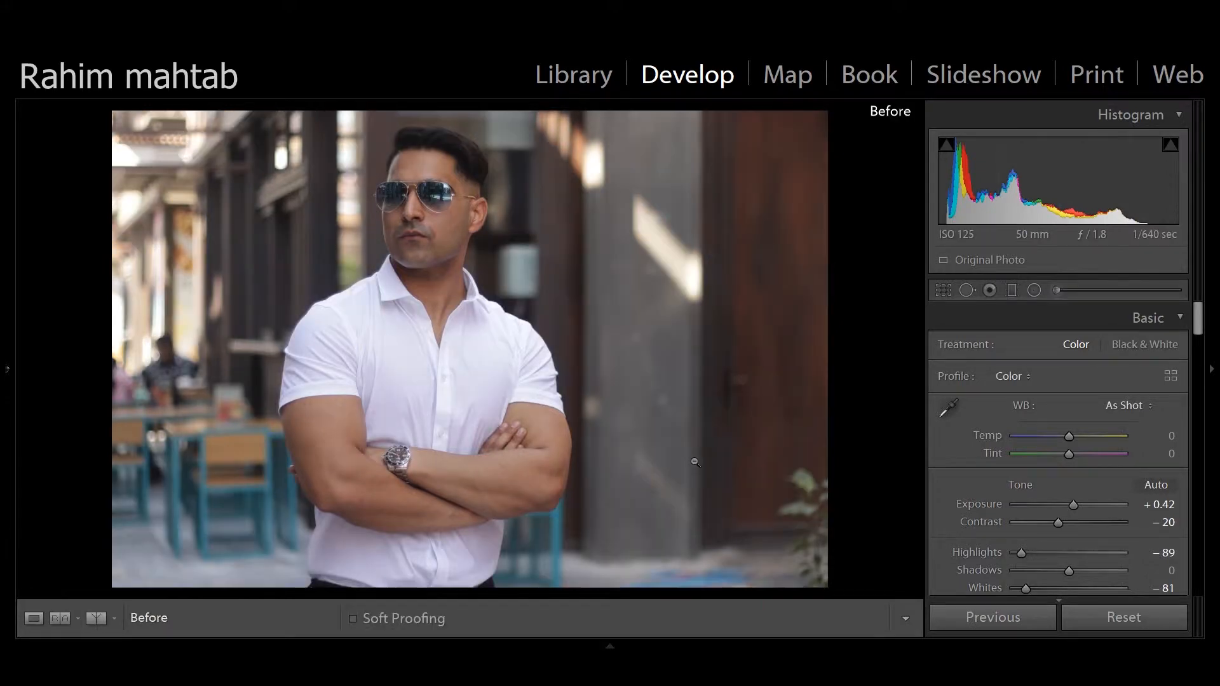
left_click(1127, 611)
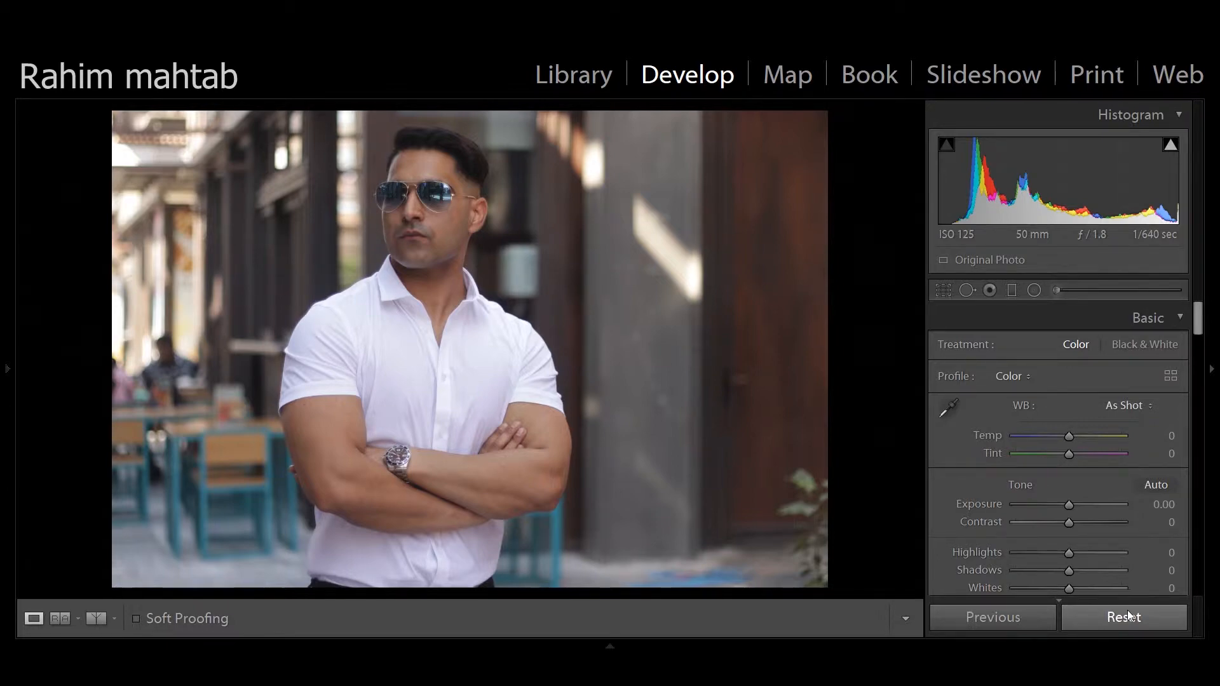
- Set the portrait's basic tone to Exposure +0.42, Contrast -20, Highlights -87, Whites -76 and Blacks -60
scroll(1076, 481, "down", 3)
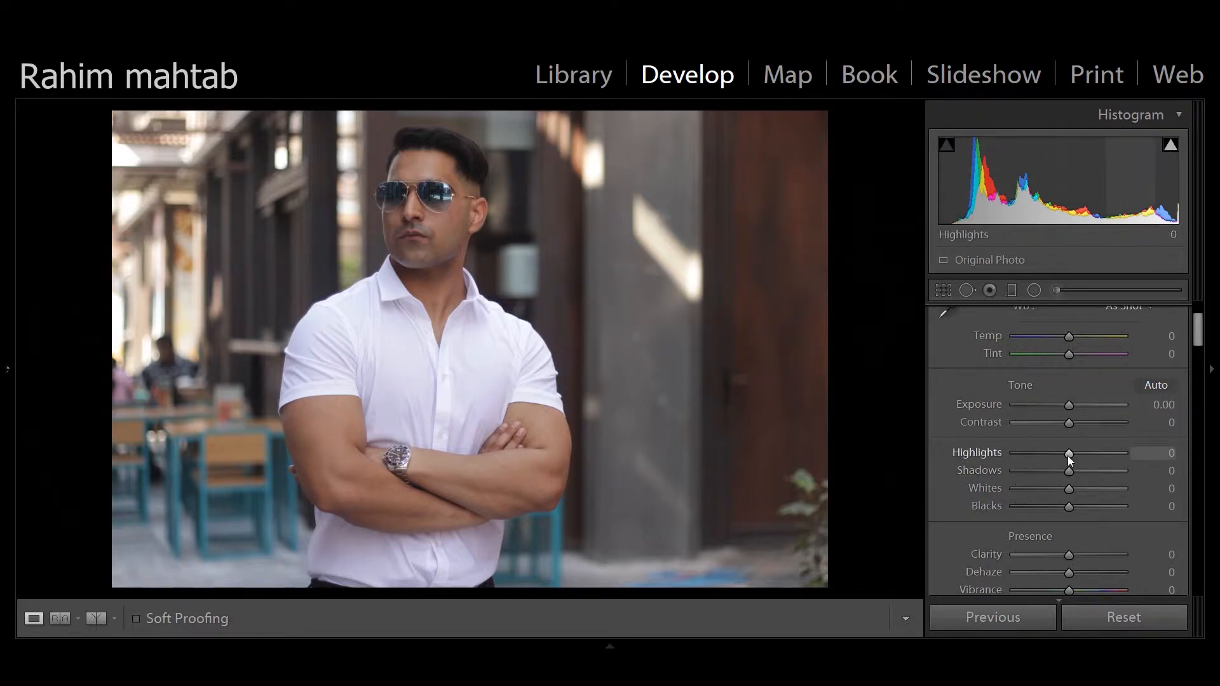
left_click_drag(1070, 452, 1025, 456)
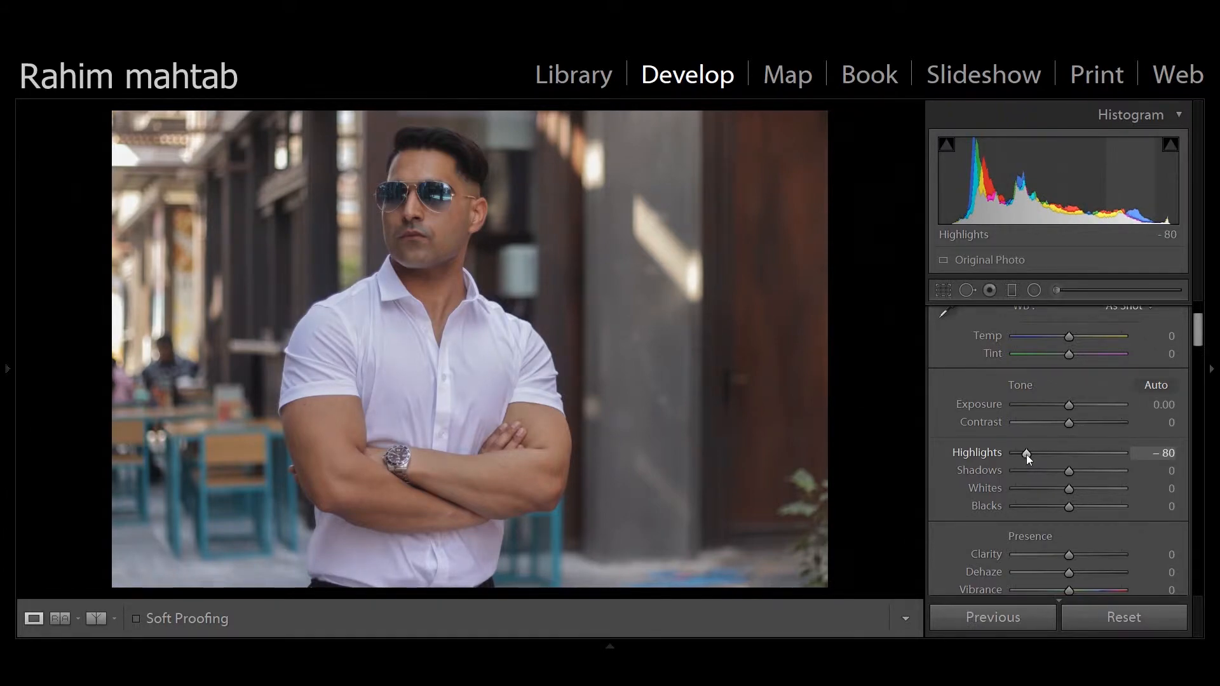
left_click_drag(1026, 455, 1021, 456)
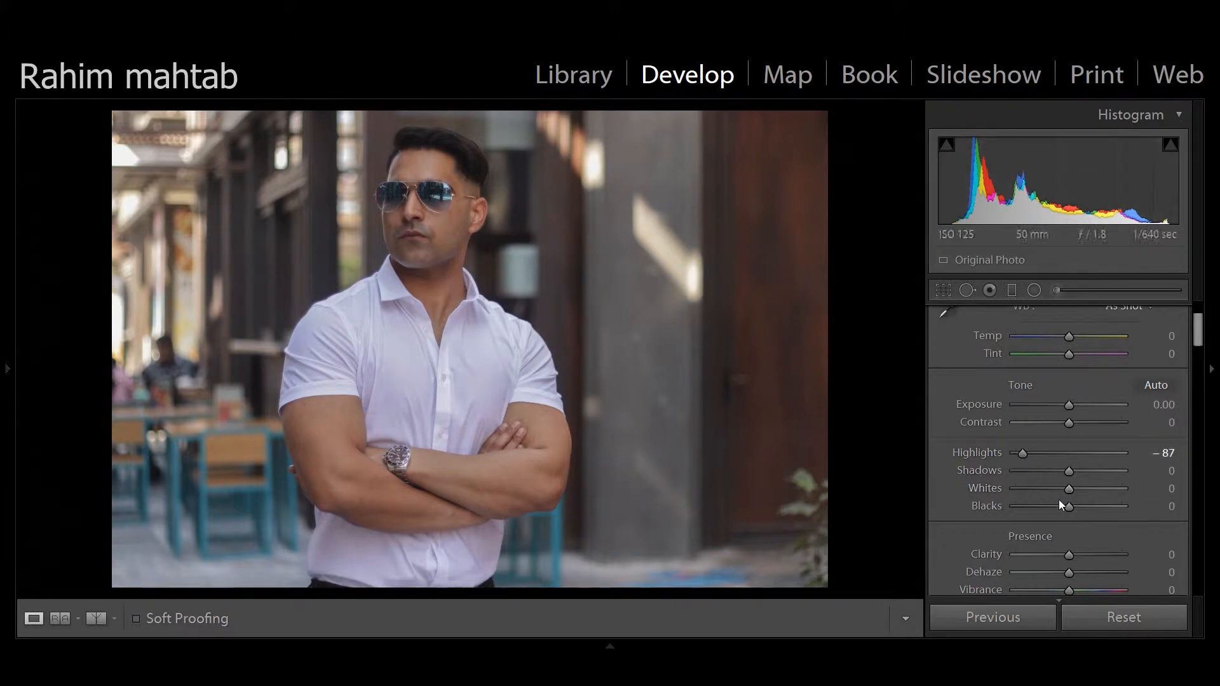
left_click_drag(1069, 487, 1030, 486)
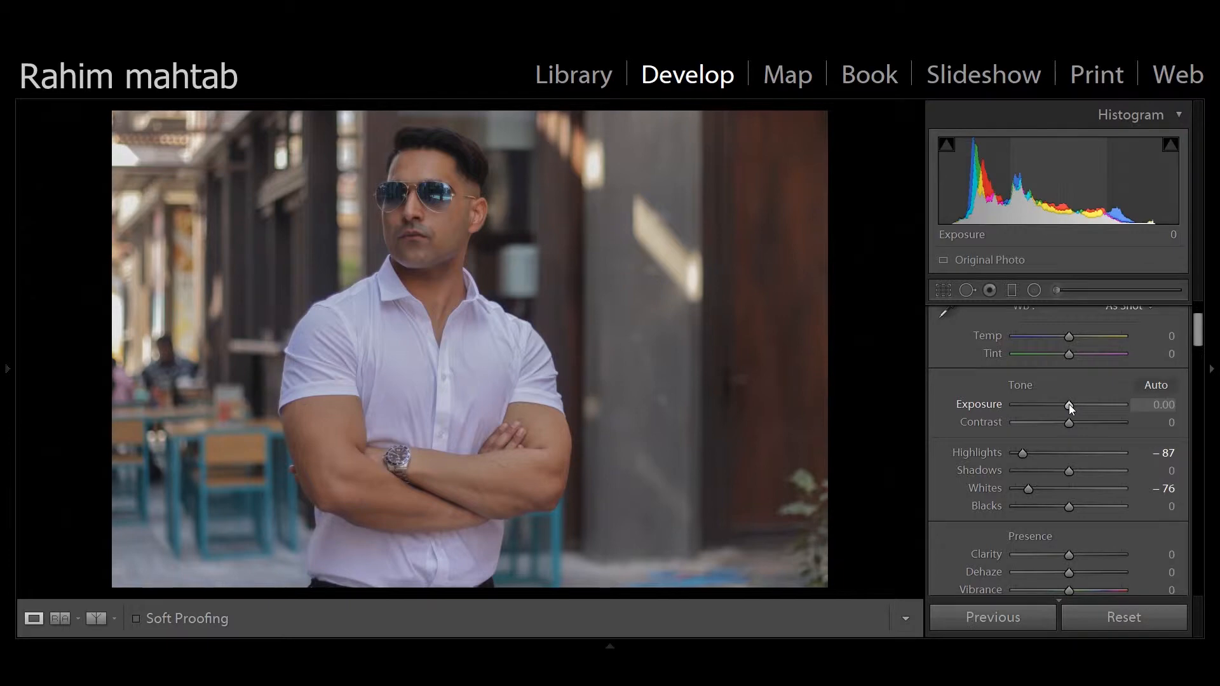
left_click_drag(1069, 404, 1073, 404)
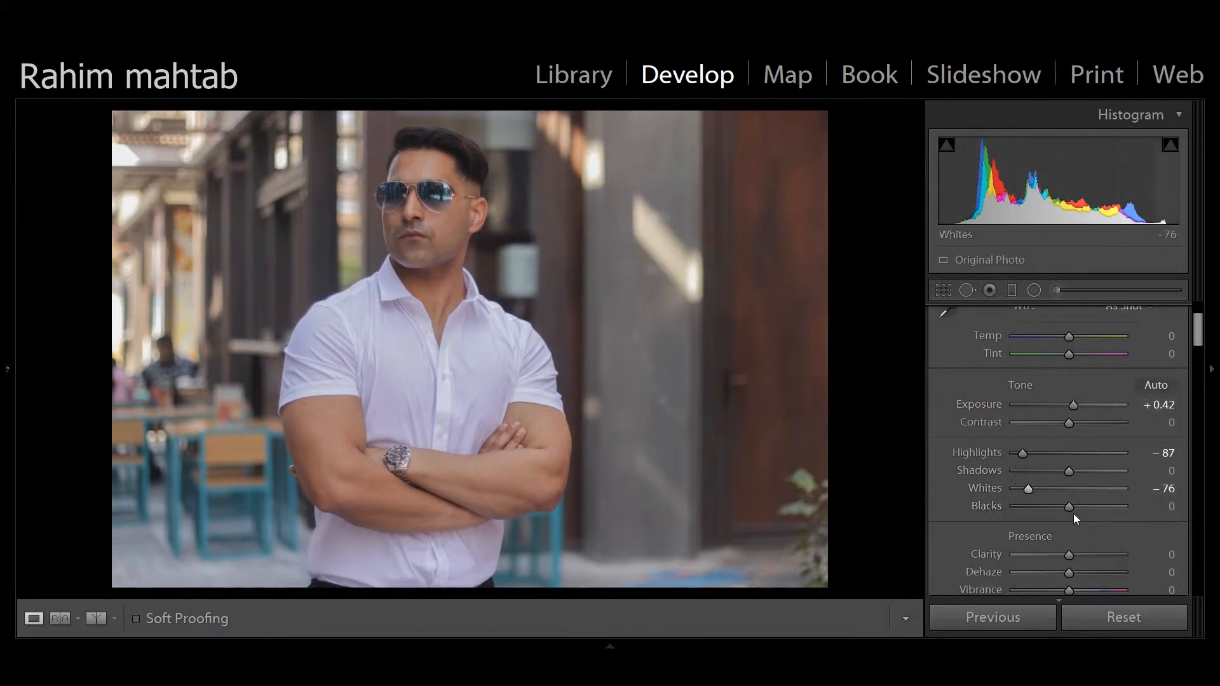
left_click_drag(1068, 505, 1036, 508)
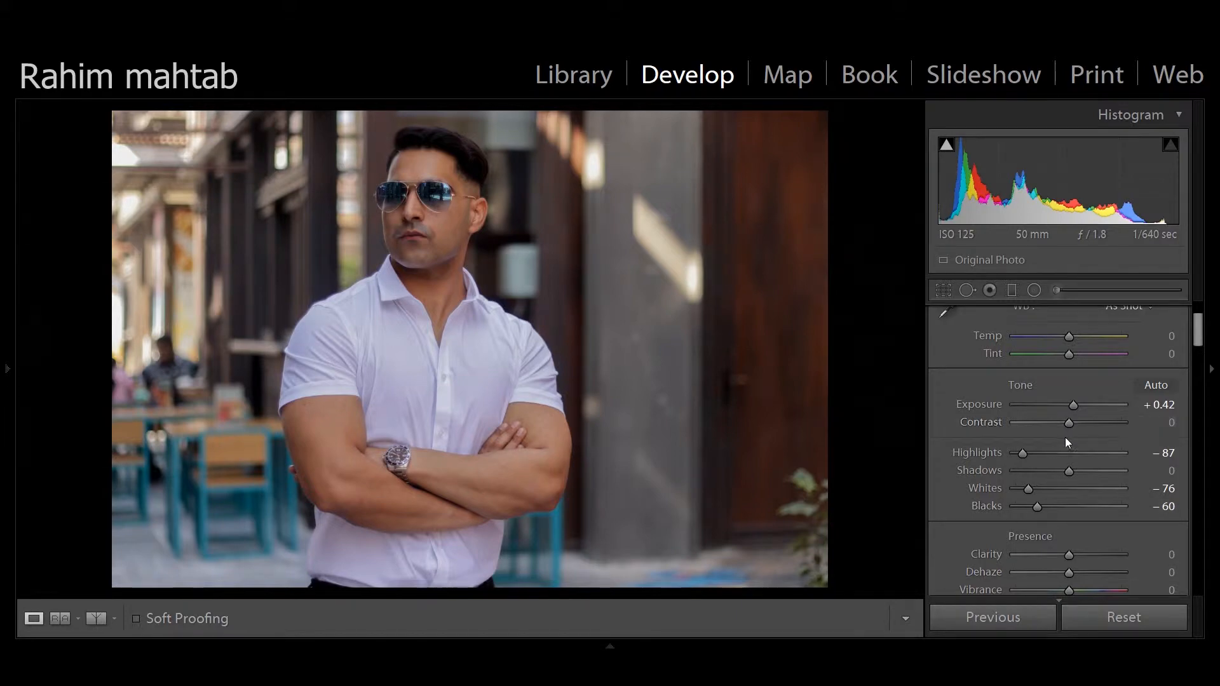
left_click_drag(1069, 424, 1059, 424)
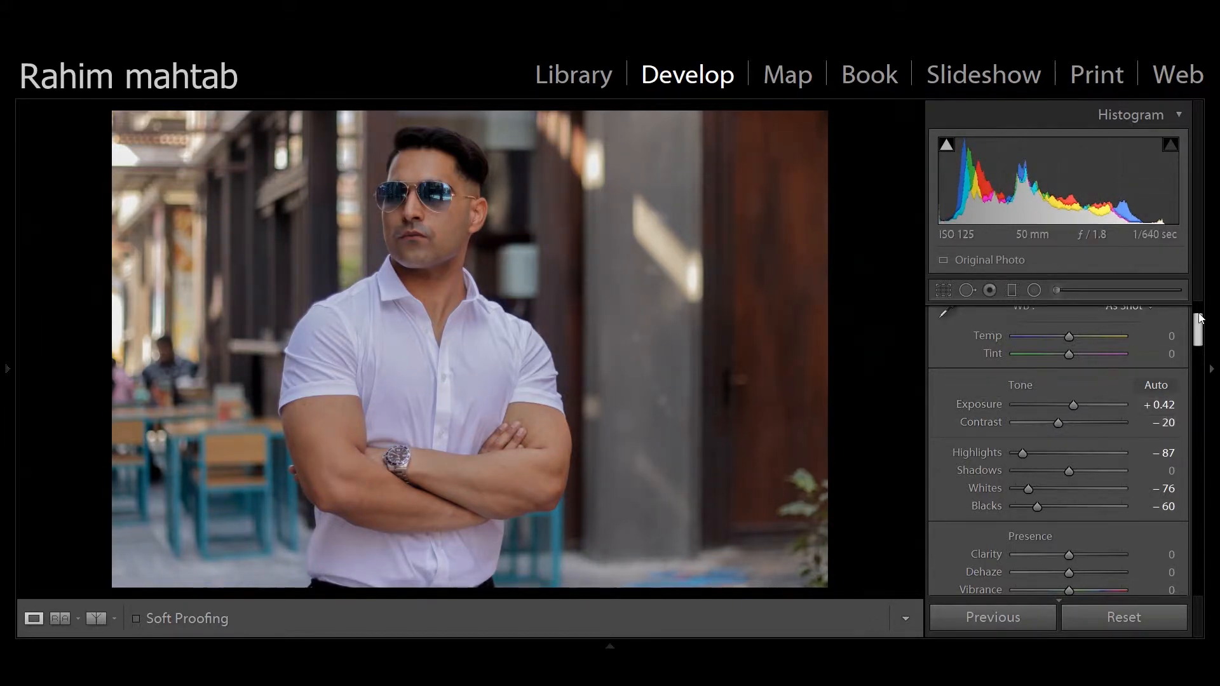
- Shape the RGB tone curve with a slightly lowered midtone point, a slightly raised highlight point and a lifted black point
left_click_drag(1197, 324, 1197, 360)
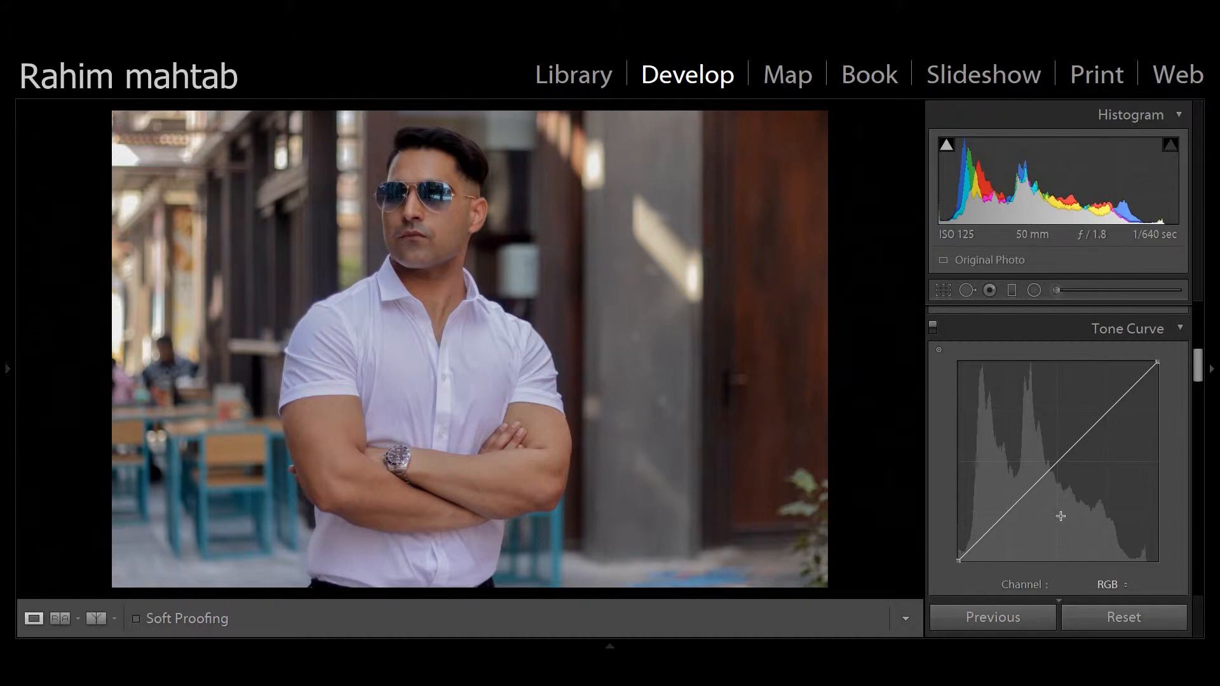
left_click_drag(1043, 479, 1043, 479)
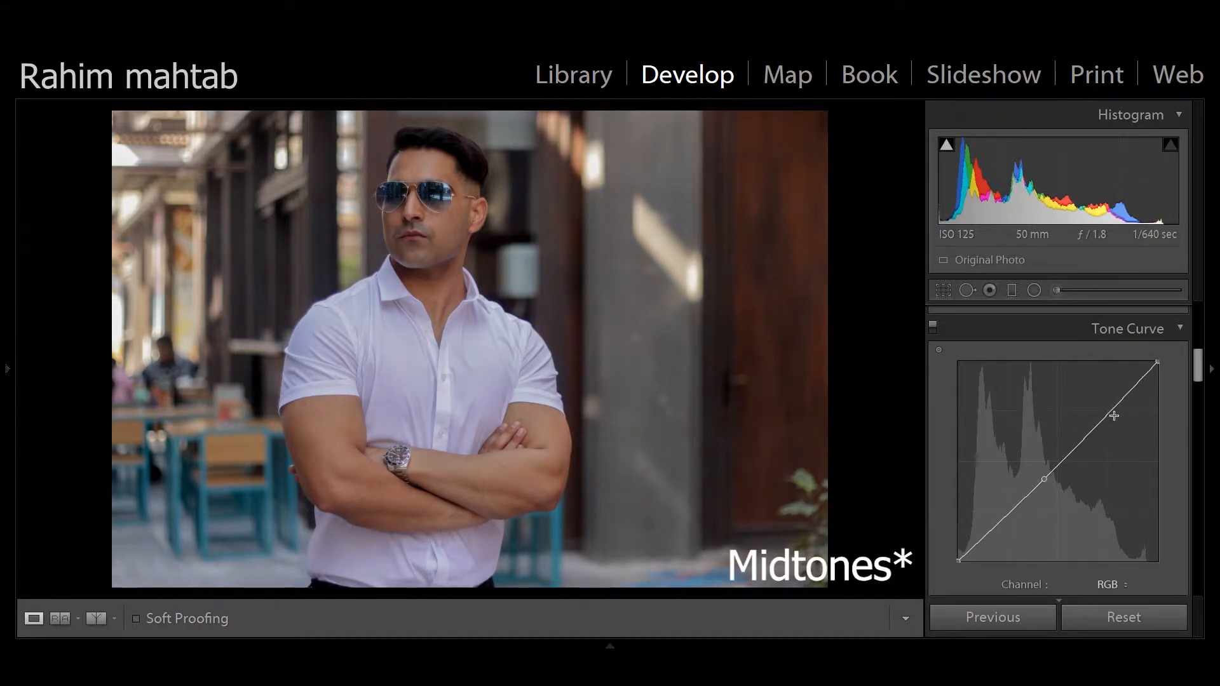
left_click_drag(1109, 412, 1106, 409)
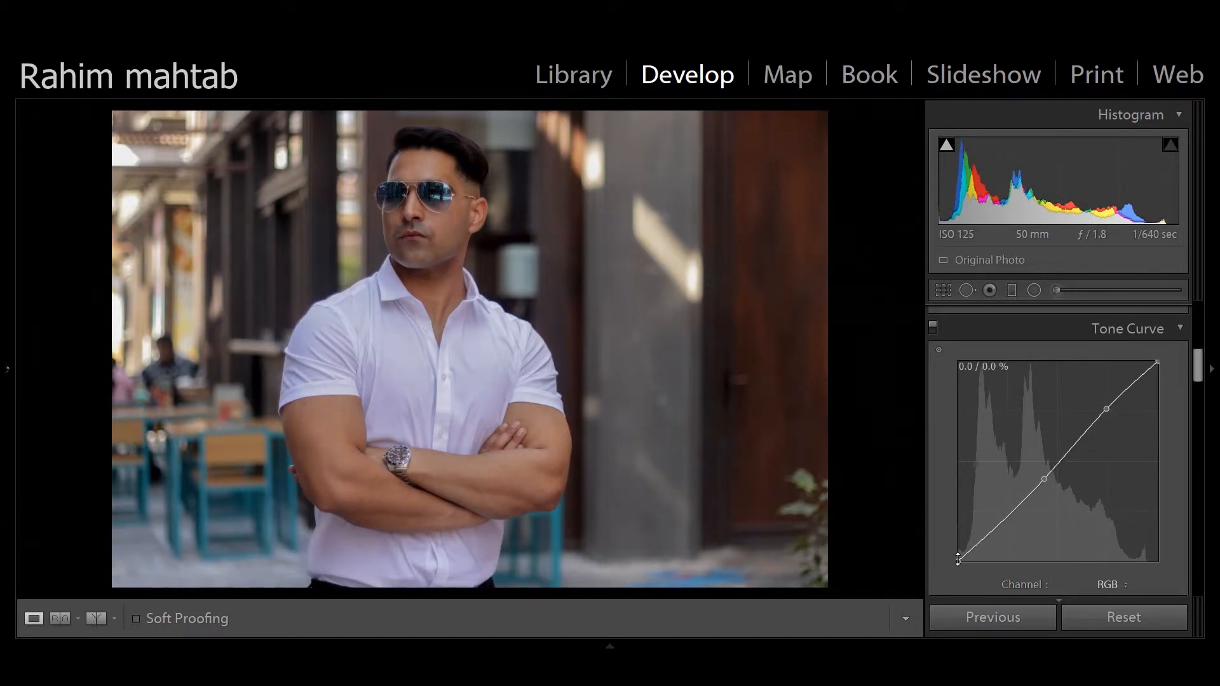
left_click_drag(957, 559, 957, 550)
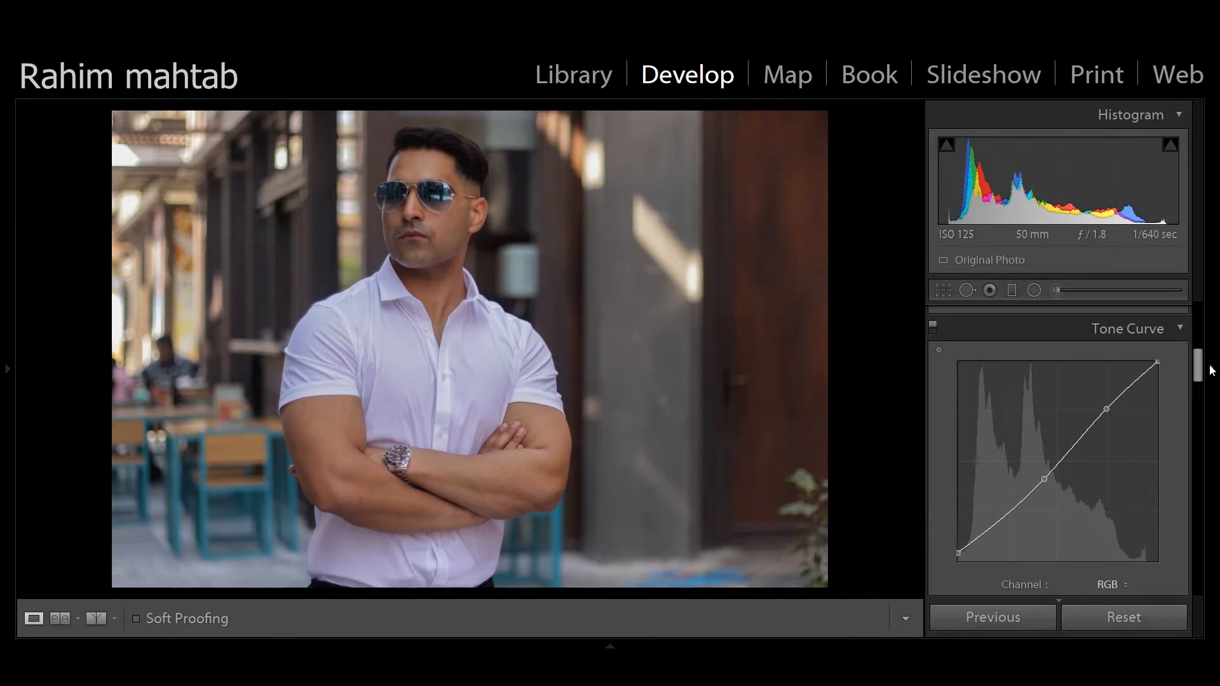
- Set Green, Aqua, Blue, Purple and Magenta saturation to -100 and Red to -16, and slightly lower Orange saturation
left_click_drag(1195, 362, 1189, 401)
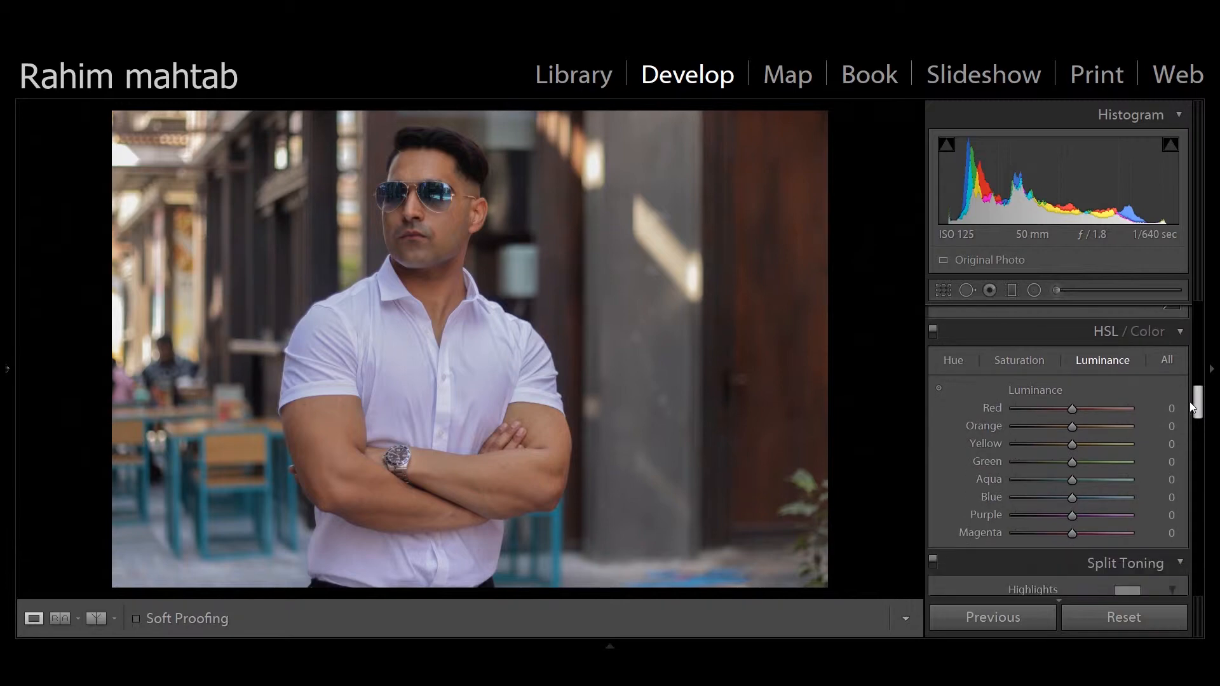
left_click(1024, 362)
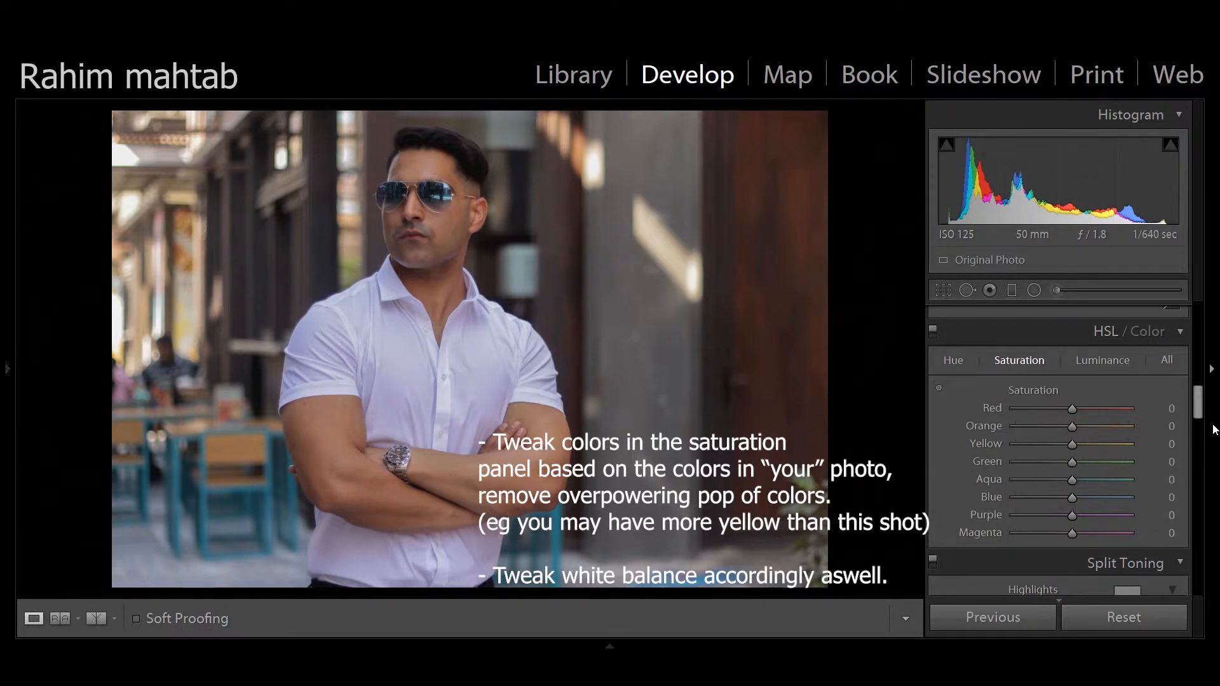
left_click_drag(1070, 461, 1015, 533)
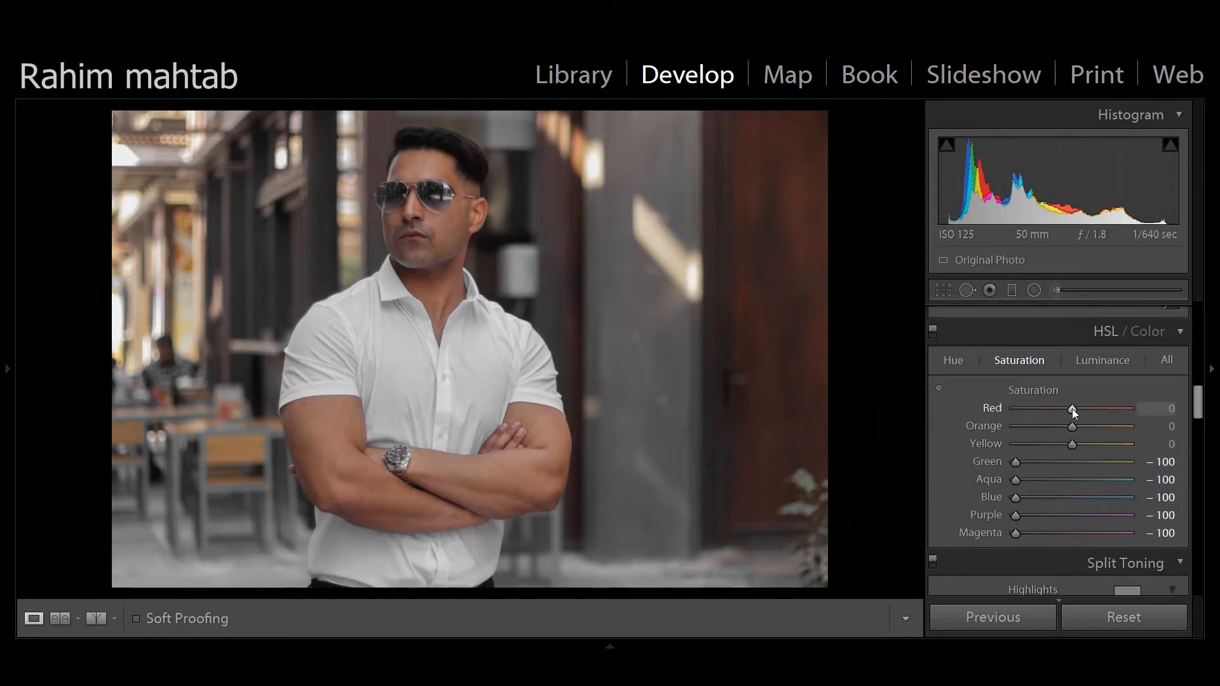
left_click_drag(1069, 409, 1061, 409)
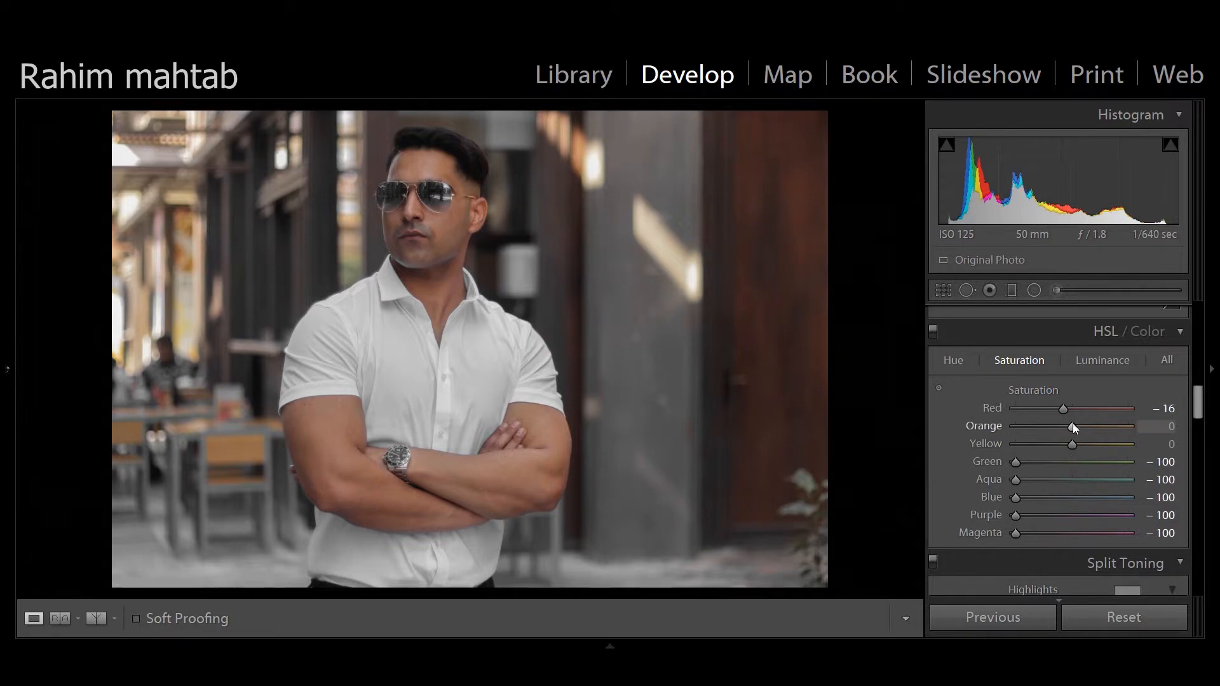
left_click_drag(1073, 429, 1068, 428)
- Shift the Orange hue to +15 to adjust the skin tones
left_click(952, 362)
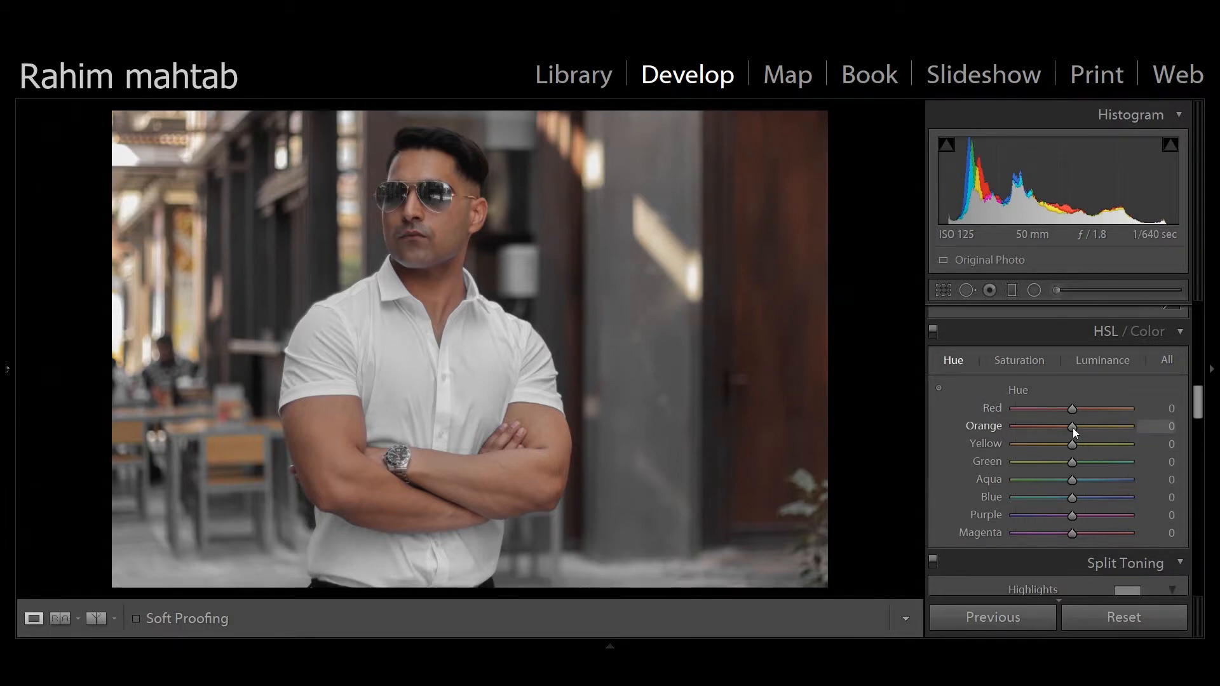
left_click_drag(1072, 428, 1077, 426)
left_click_drag(1081, 425, 1083, 425)
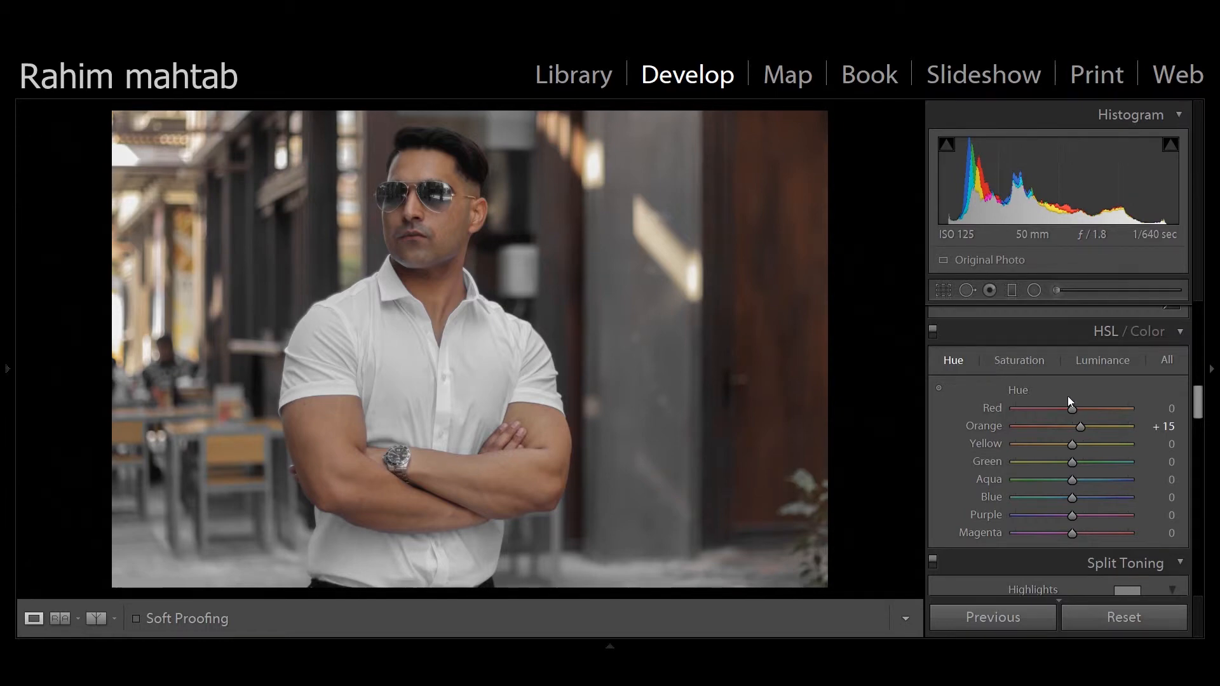
- Set the Orange luminance to +22 and the Yellow luminance to -12
left_click(1100, 364)
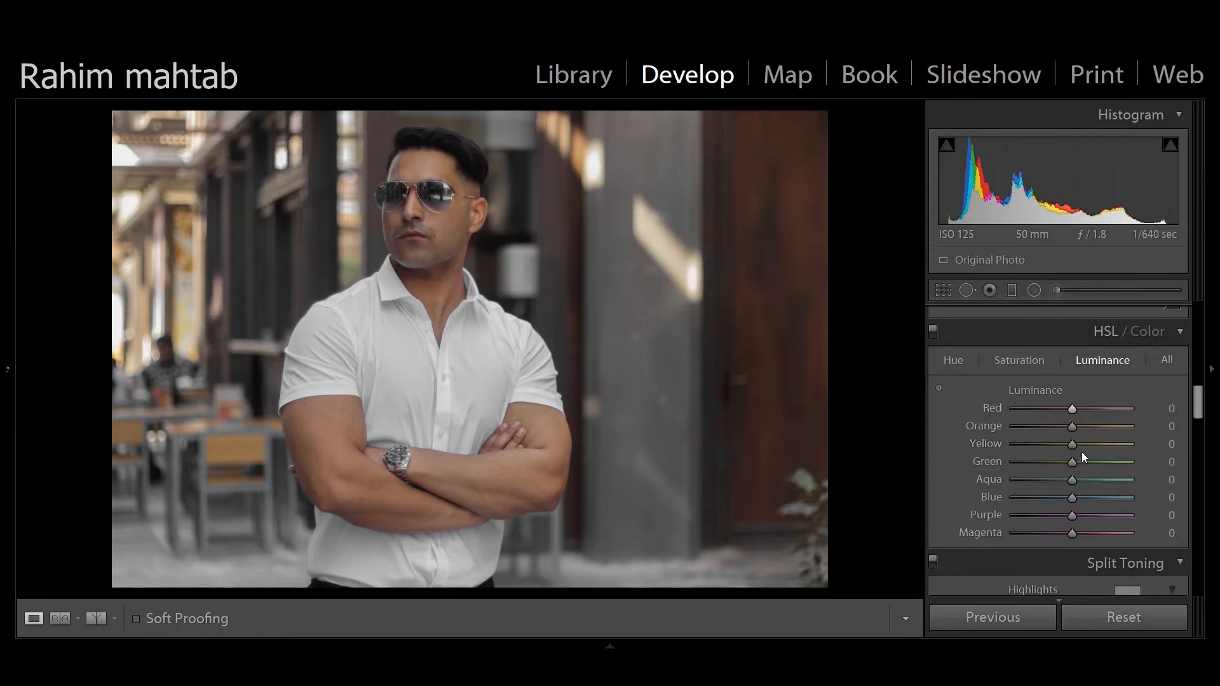
left_click_drag(1073, 427, 1085, 425)
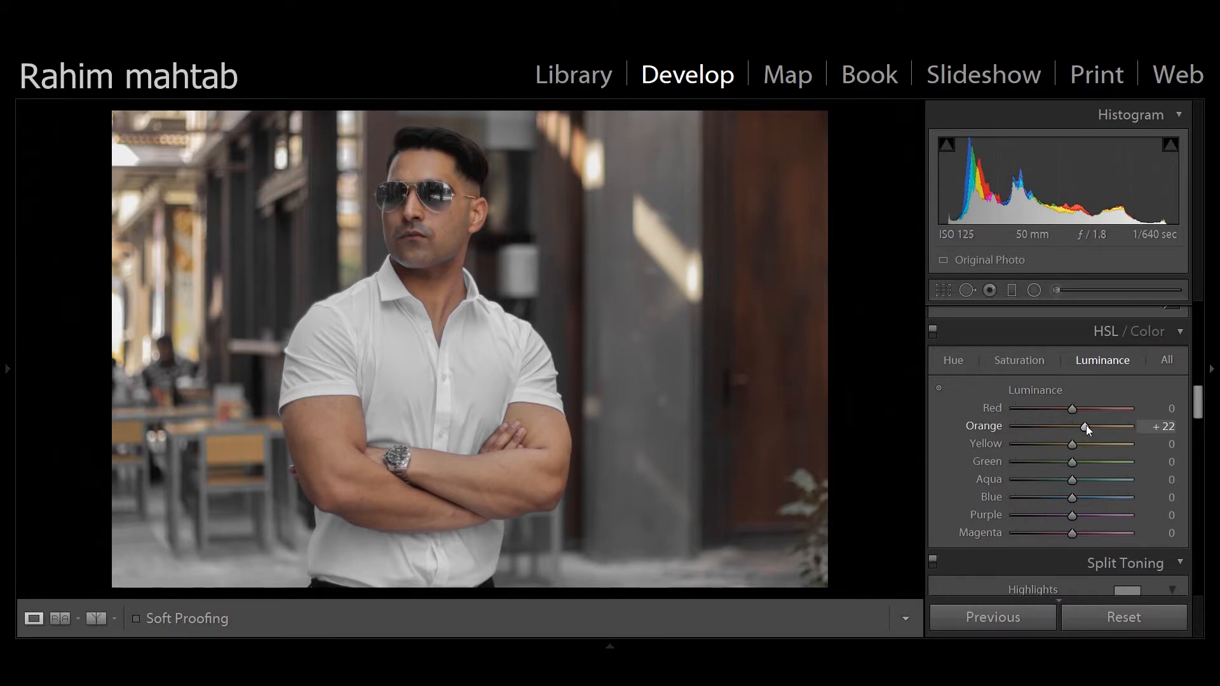
left_click_drag(1071, 448, 1064, 445)
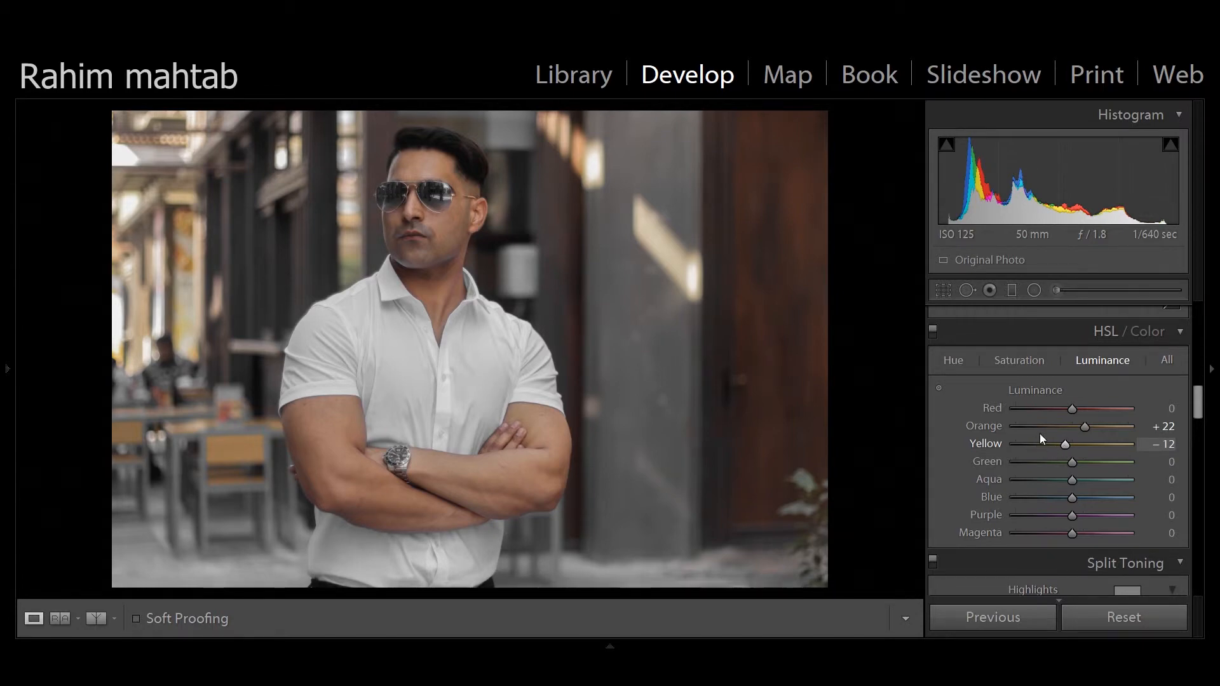
- Add a post-crop vignette with an amount of -20 in the Highlight Priority style
left_click_drag(1198, 410, 1196, 538)
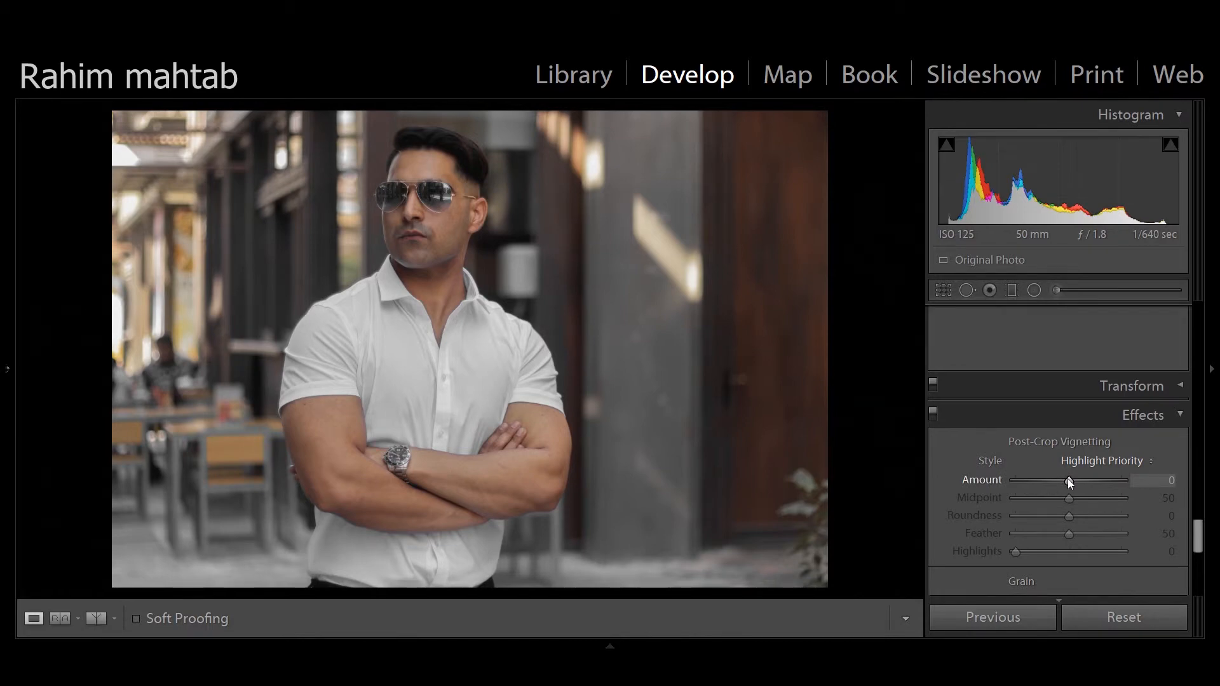
left_click_drag(1067, 480, 1054, 481)
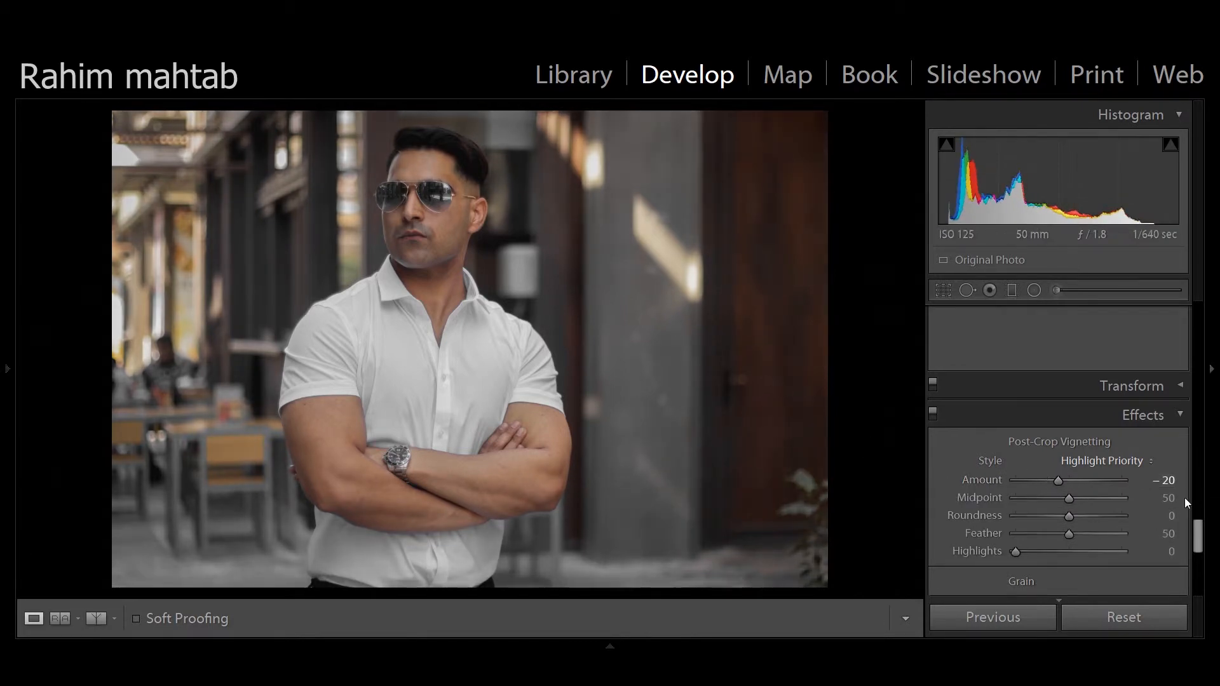
- Paint an Adjustment Brush mask over the man's face, checking its coverage with the mask overlay and hiding the overlay again
left_click_drag(1198, 534, 1198, 317)
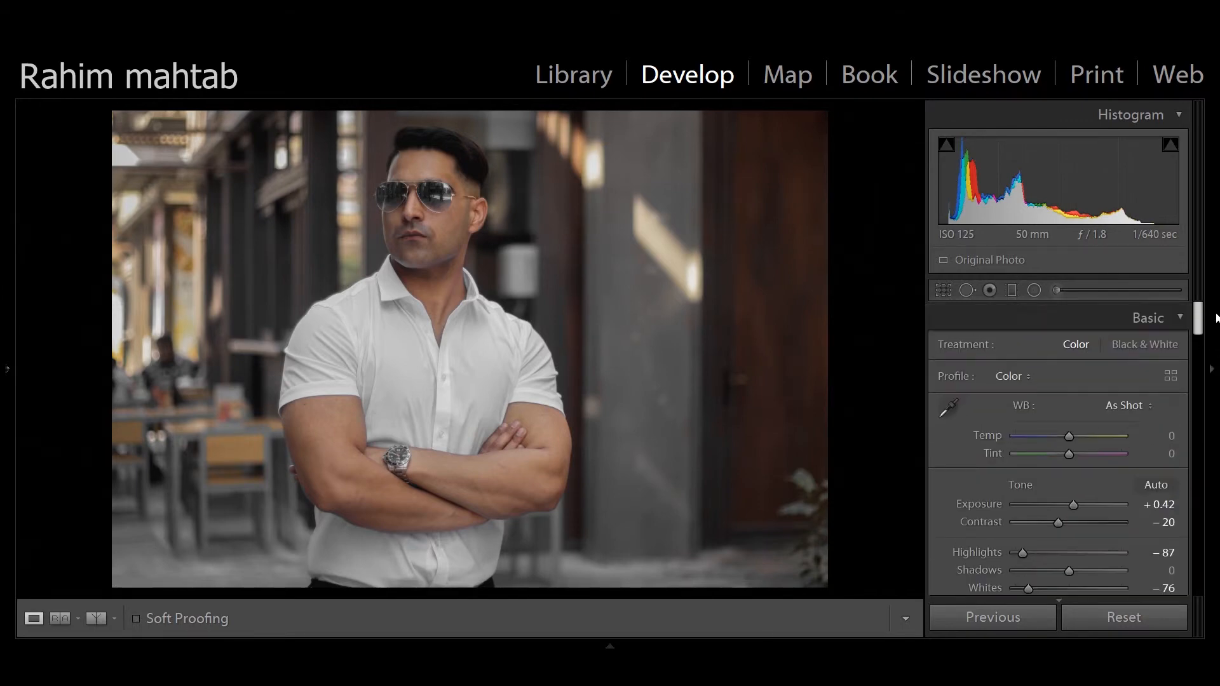
left_click(1055, 291)
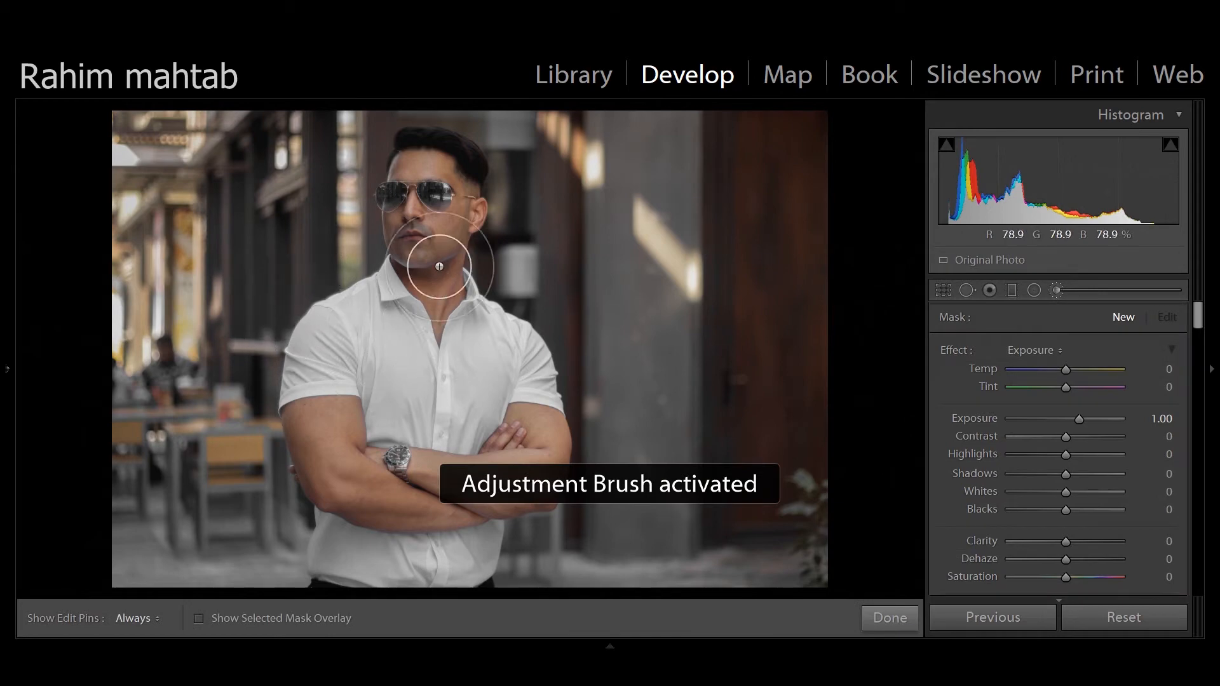
key("h")
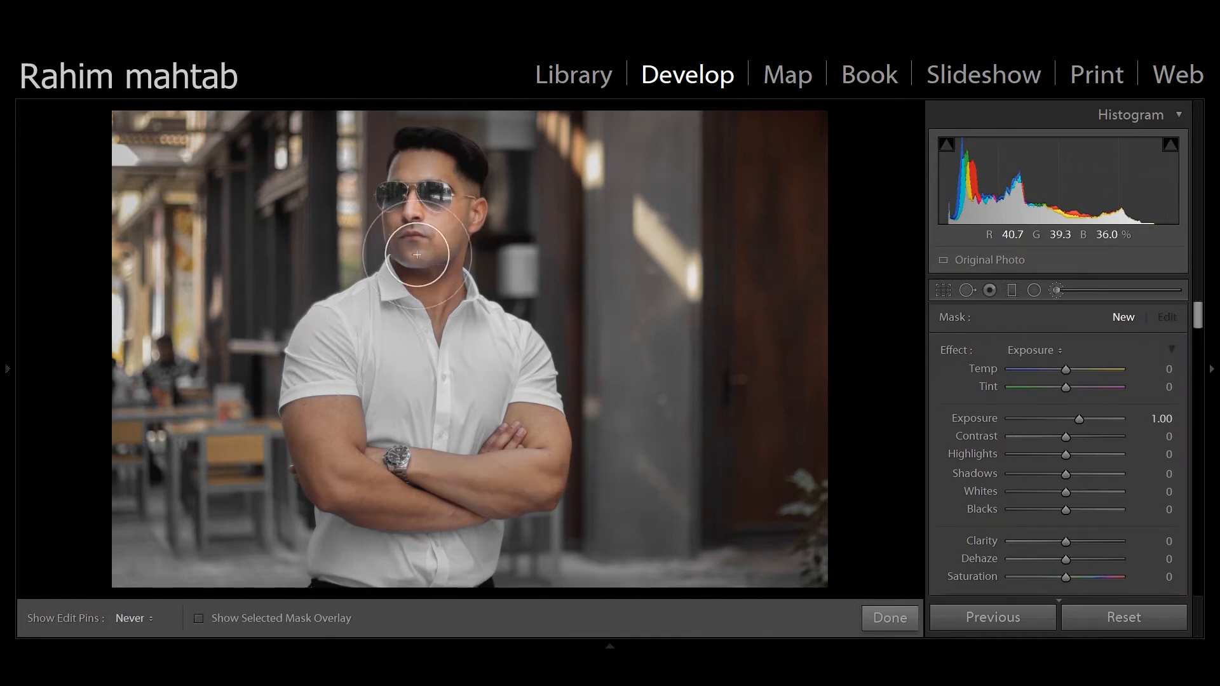
left_click(420, 199)
key("h")
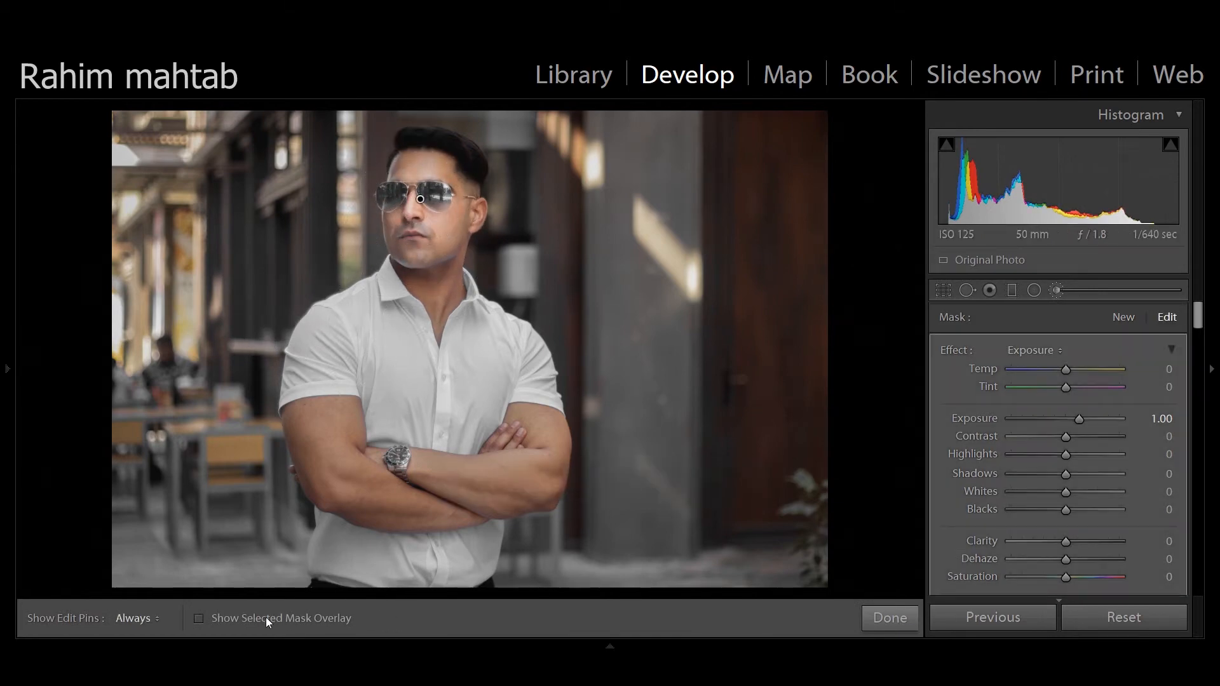
left_click(202, 619)
key("h")
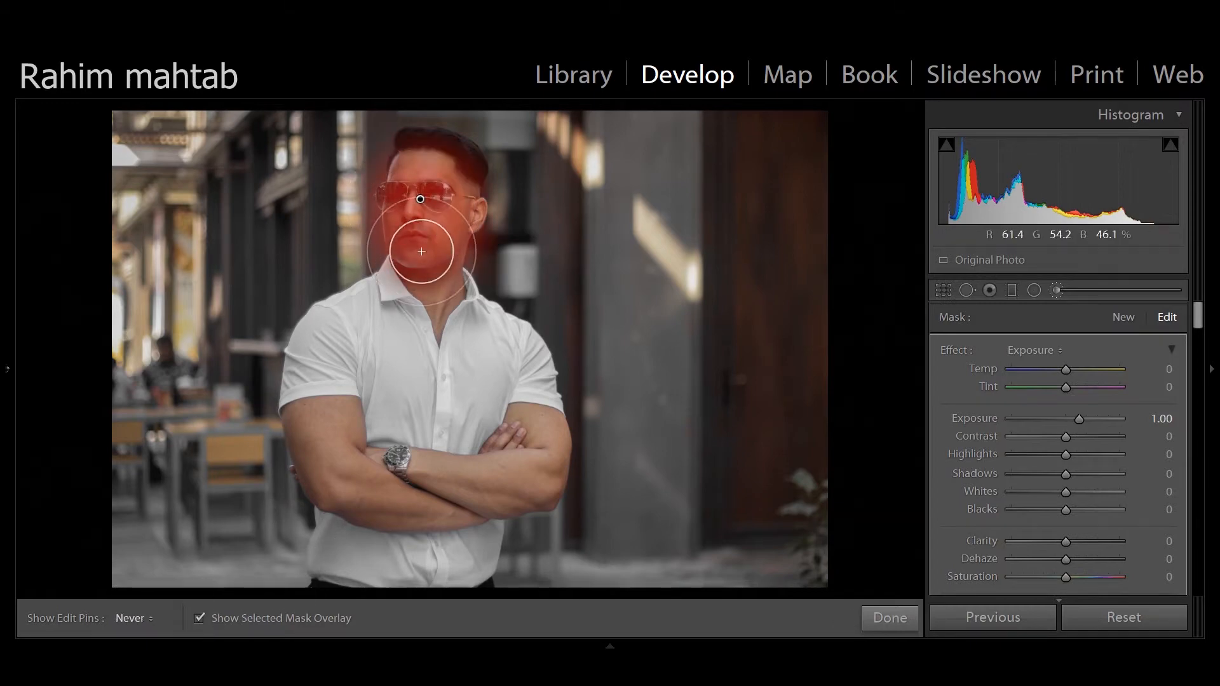
left_click_drag(437, 218, 445, 223)
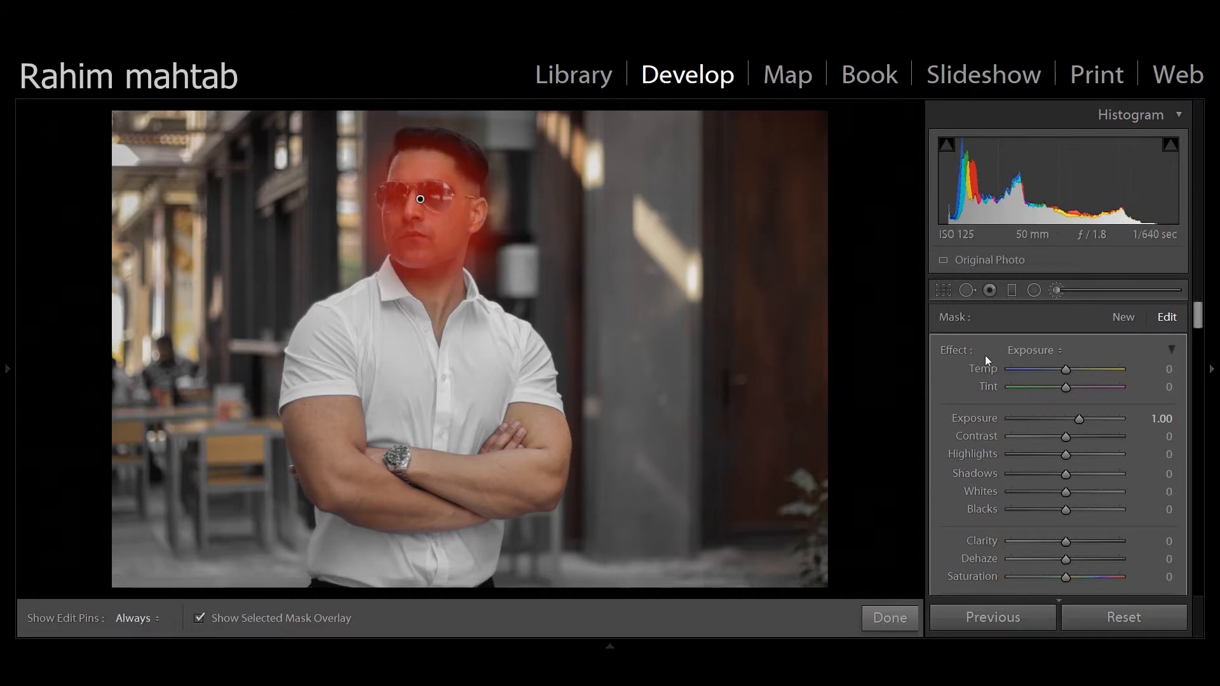
left_click(199, 618)
- Set the face mask to Exposure 0.00, Highlights -17, Shadows 22 and Whites 16, and finish the brush adjustment
double_click(974, 419)
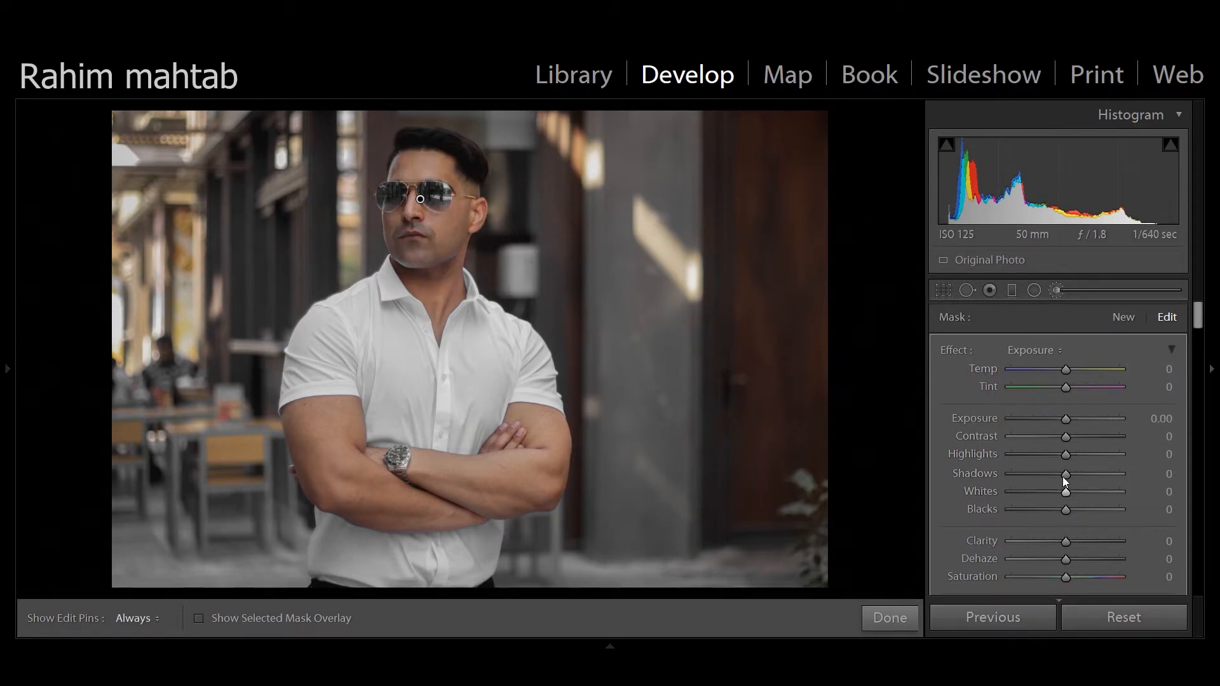
left_click_drag(1065, 474, 1076, 474)
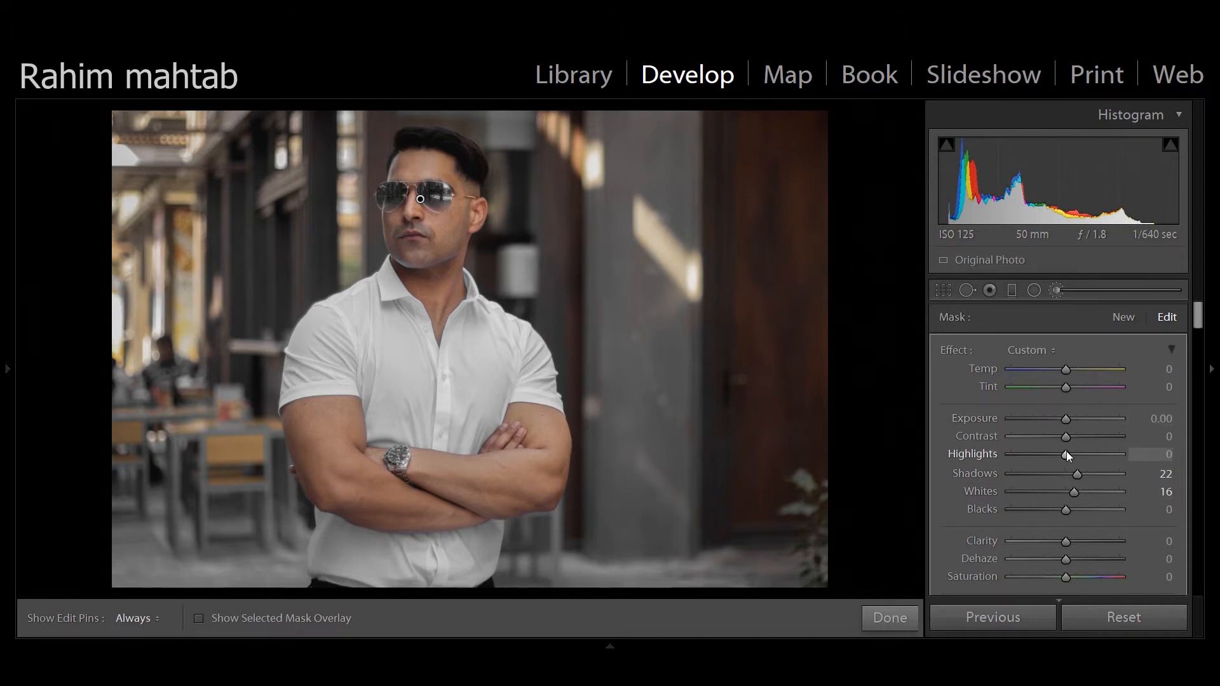
left_click_drag(1065, 453, 1056, 453)
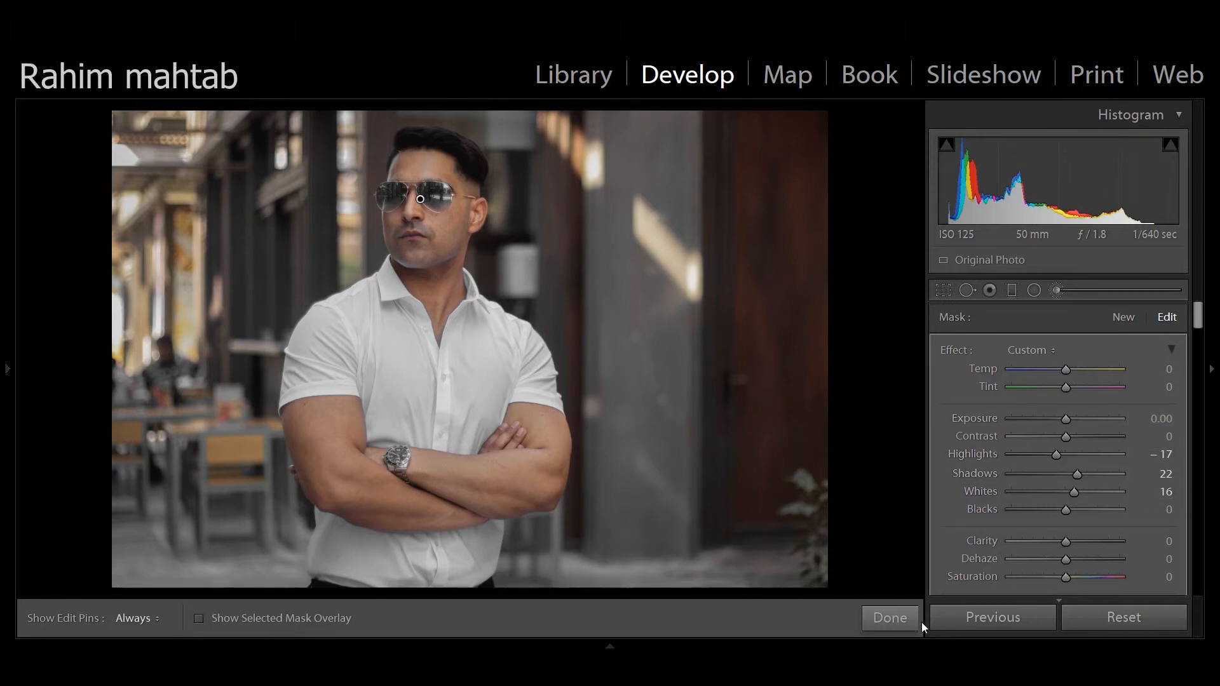
left_click(902, 620)
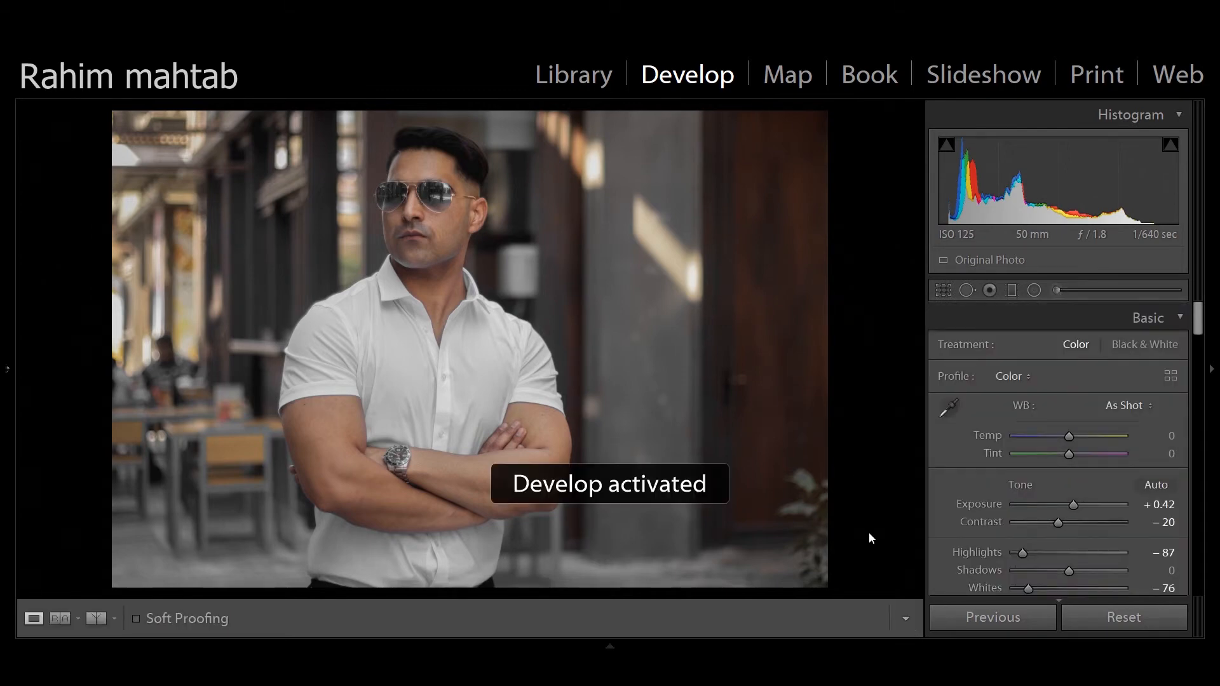
- Reset the Adjustment Brush exposure to 0.00 and paint a new mask over the background around the man, showing the mask overlay only while painting
left_click(1055, 289)
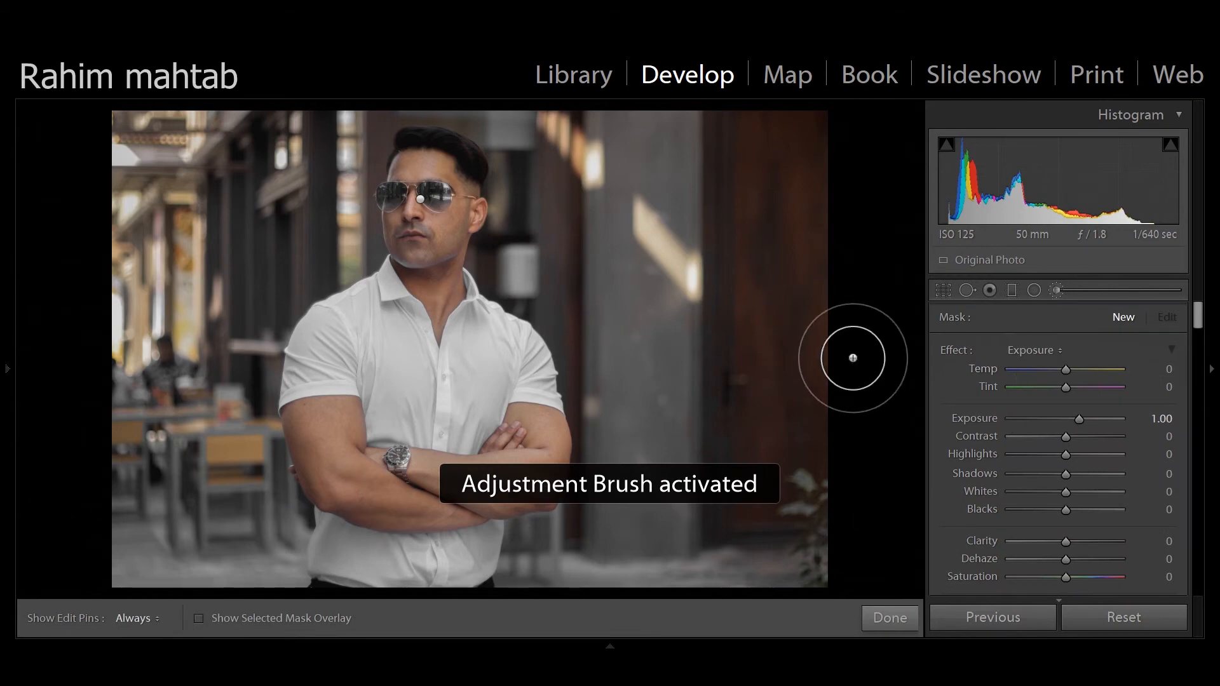
double_click(981, 416)
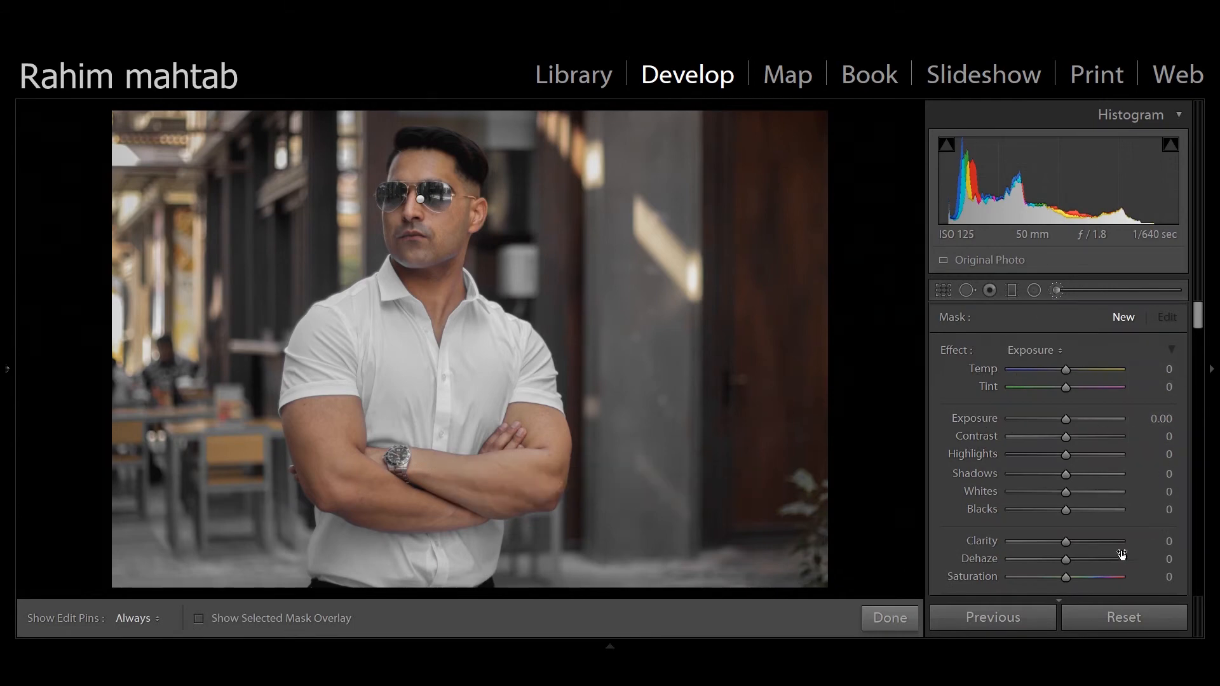
left_click(197, 620)
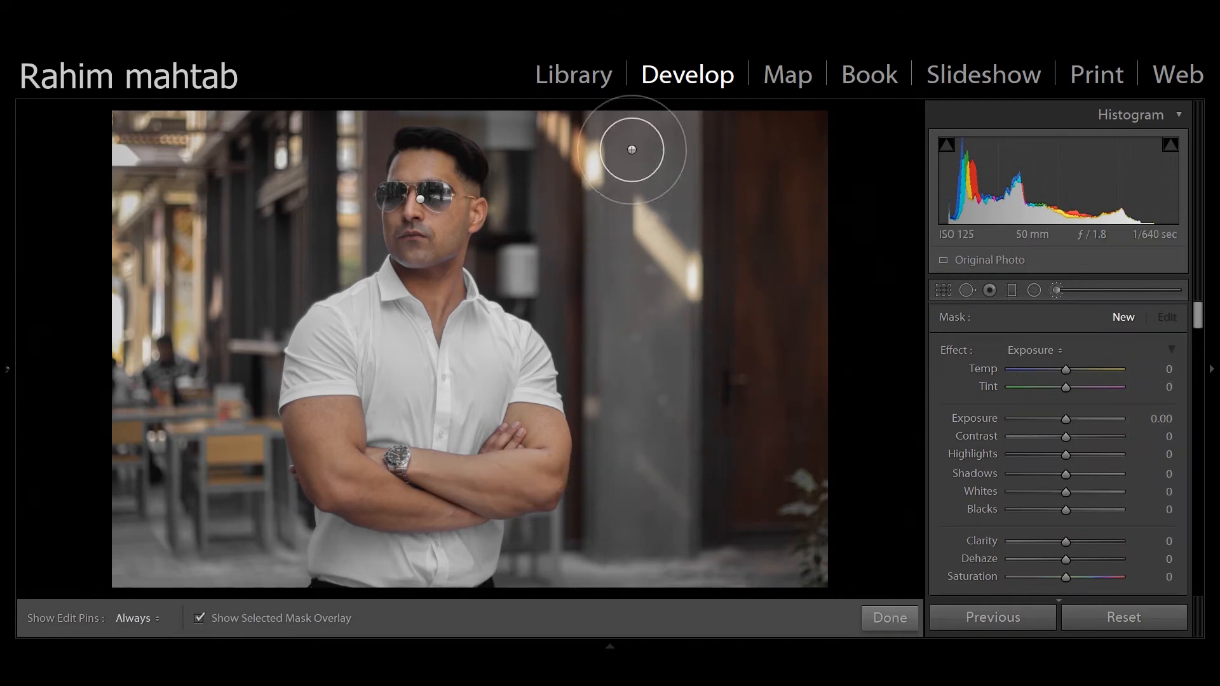
mouse_move(604, 159)
left_mouse_down()
mouse_move(626, 233)
mouse_move(794, 163)
mouse_move(915, 300)
mouse_move(817, 258)
mouse_move(714, 303)
mouse_move(717, 279)
mouse_move(768, 483)
mouse_move(774, 567)
mouse_move(665, 581)
mouse_move(589, 565)
mouse_move(686, 492)
mouse_move(672, 328)
mouse_move(627, 251)
mouse_move(731, 338)
mouse_move(783, 501)
mouse_move(770, 562)
left_mouse_up()
mouse_move(186, 554)
left_mouse_down()
mouse_move(149, 315)
mouse_move(194, 241)
mouse_move(227, 219)
mouse_move(259, 246)
mouse_move(223, 195)
mouse_move(110, 201)
mouse_move(145, 268)
mouse_move(183, 432)
mouse_move(161, 499)
mouse_move(180, 564)
mouse_move(202, 573)
mouse_move(212, 321)
mouse_move(324, 215)
mouse_move(311, 153)
mouse_move(226, 121)
mouse_move(113, 580)
mouse_move(183, 604)
mouse_move(231, 545)
mouse_move(206, 425)
mouse_move(131, 560)
left_mouse_up()
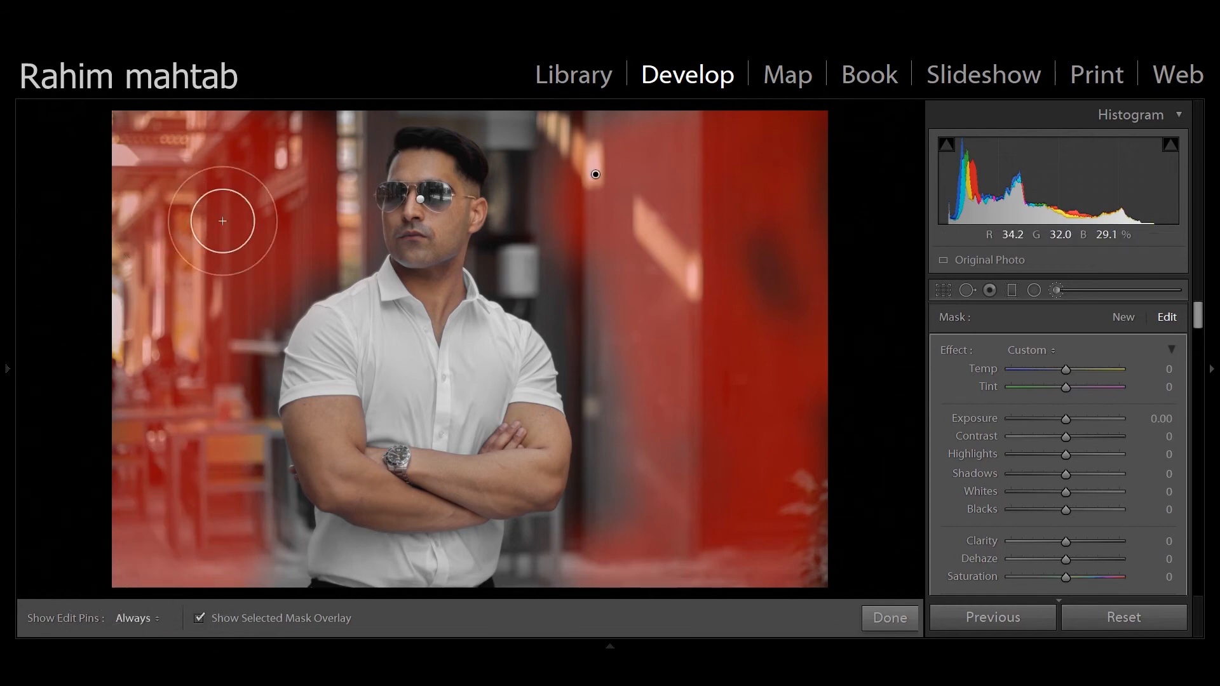
mouse_move(223, 221)
left_mouse_down()
mouse_move(291, 216)
mouse_move(310, 202)
mouse_move(320, 139)
left_mouse_up()
mouse_move(561, 135)
left_mouse_down()
mouse_move(534, 266)
mouse_move(627, 408)
mouse_move(638, 545)
mouse_move(575, 575)
left_mouse_up()
left_click(198, 618)
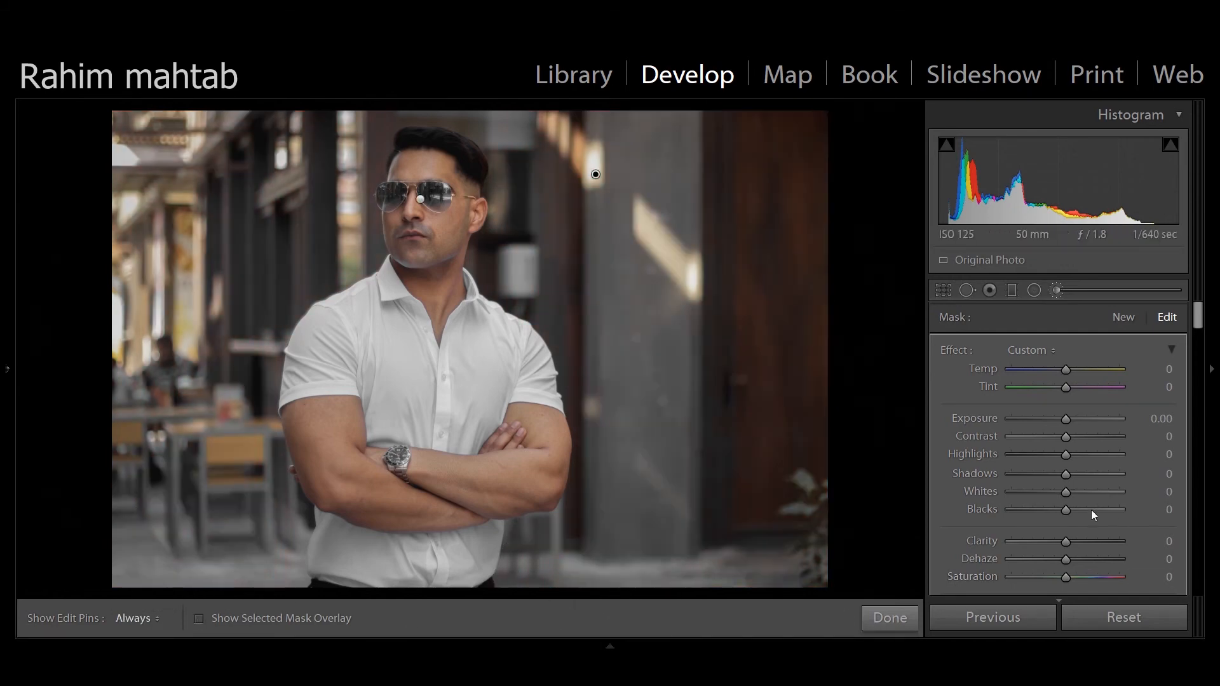
- Set the background mask to Whites -11 and Clarity 31, and finish the brush adjustment
left_click_drag(1064, 494, 1058, 494)
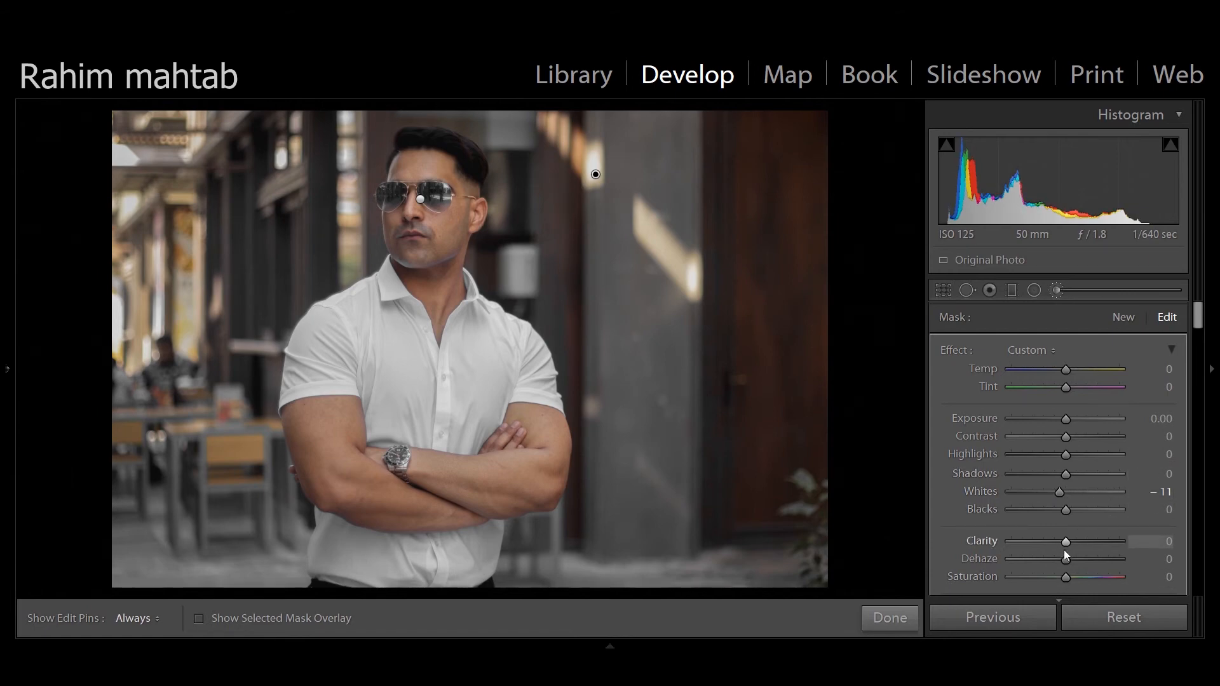
left_click_drag(1068, 544, 1084, 541)
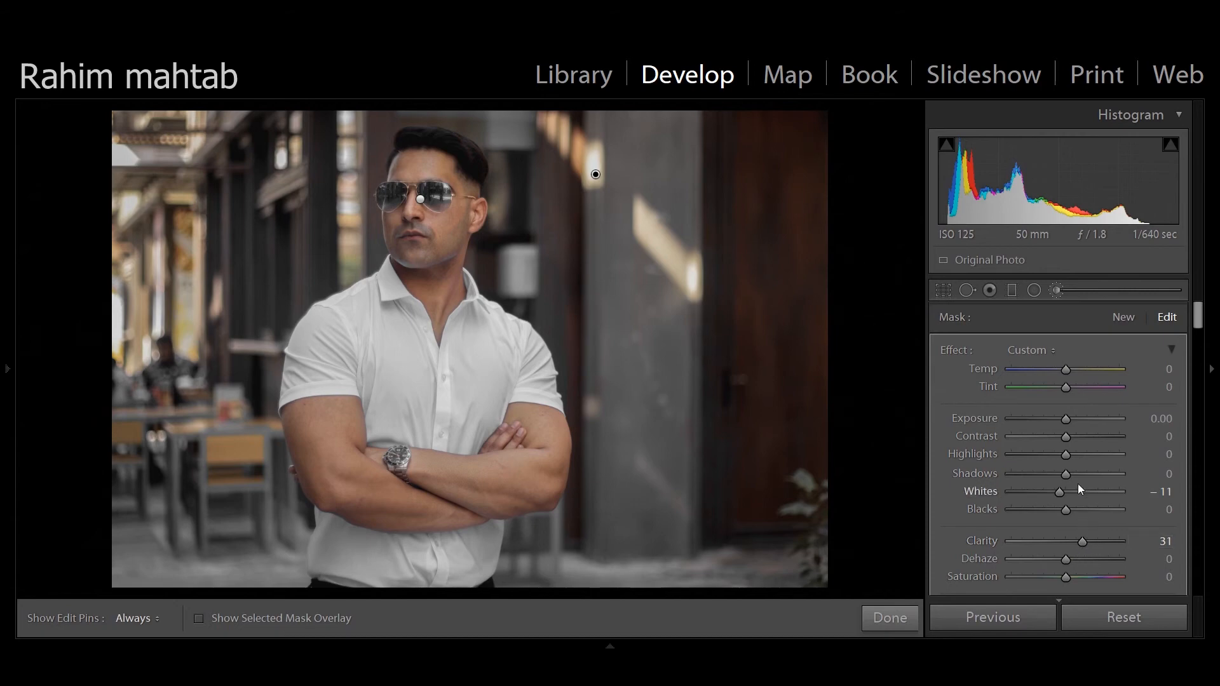
left_click(1054, 290)
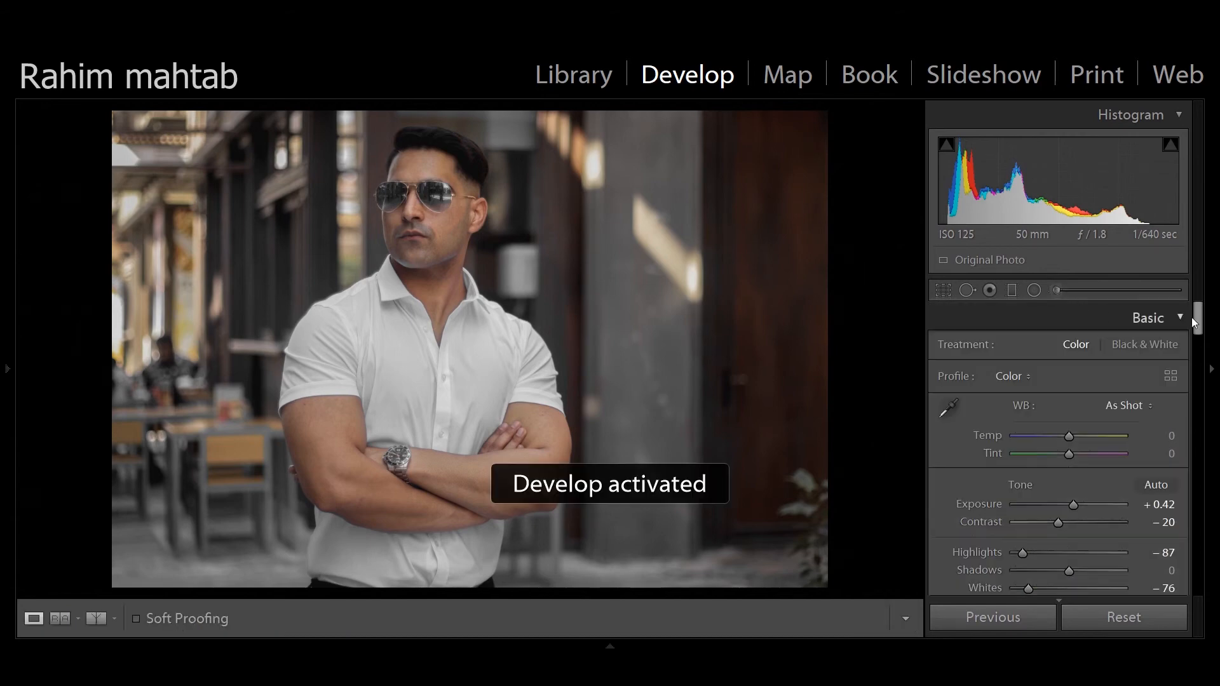
- Set the photo's overall Vibrance to +20 and Contrast to -12
scroll(1199, 319, "down", 3)
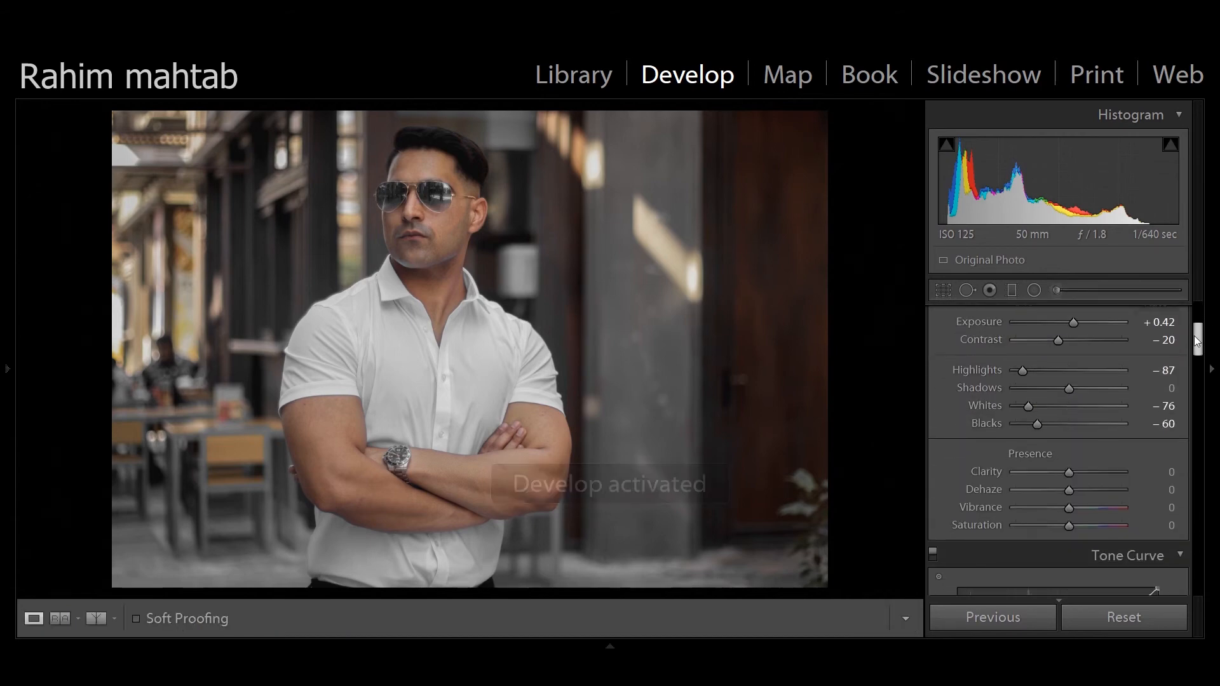
left_click_drag(1069, 508, 1078, 503)
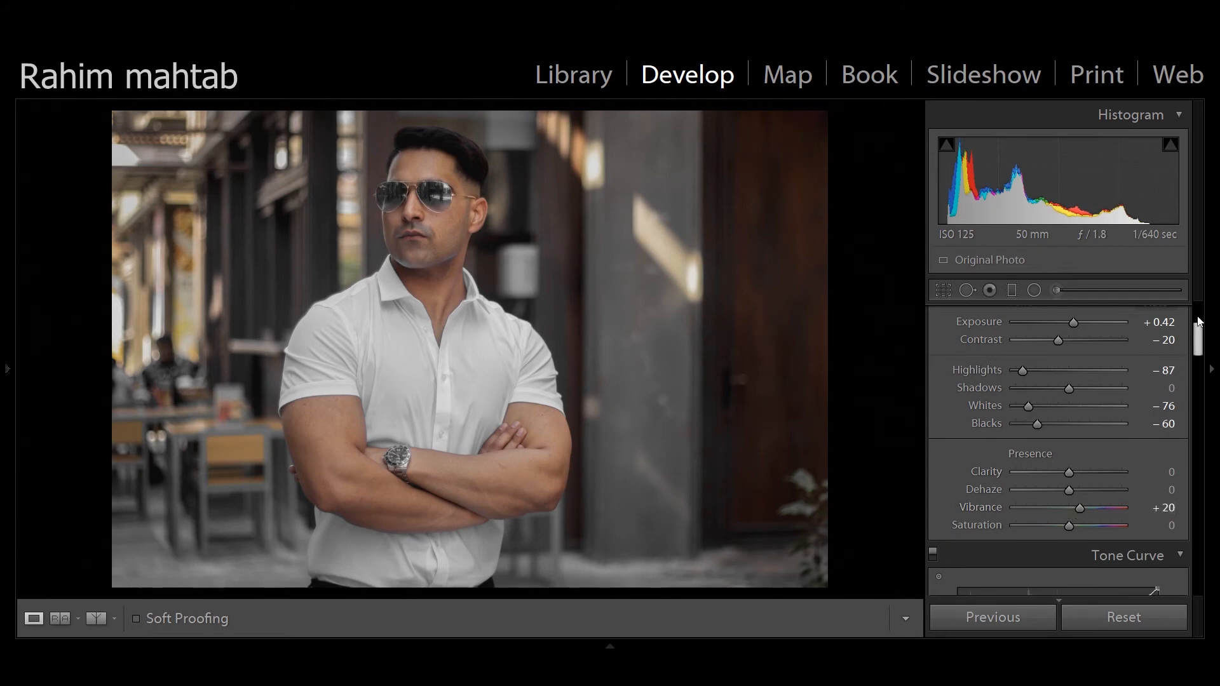
scroll(1061, 452, "up", 2)
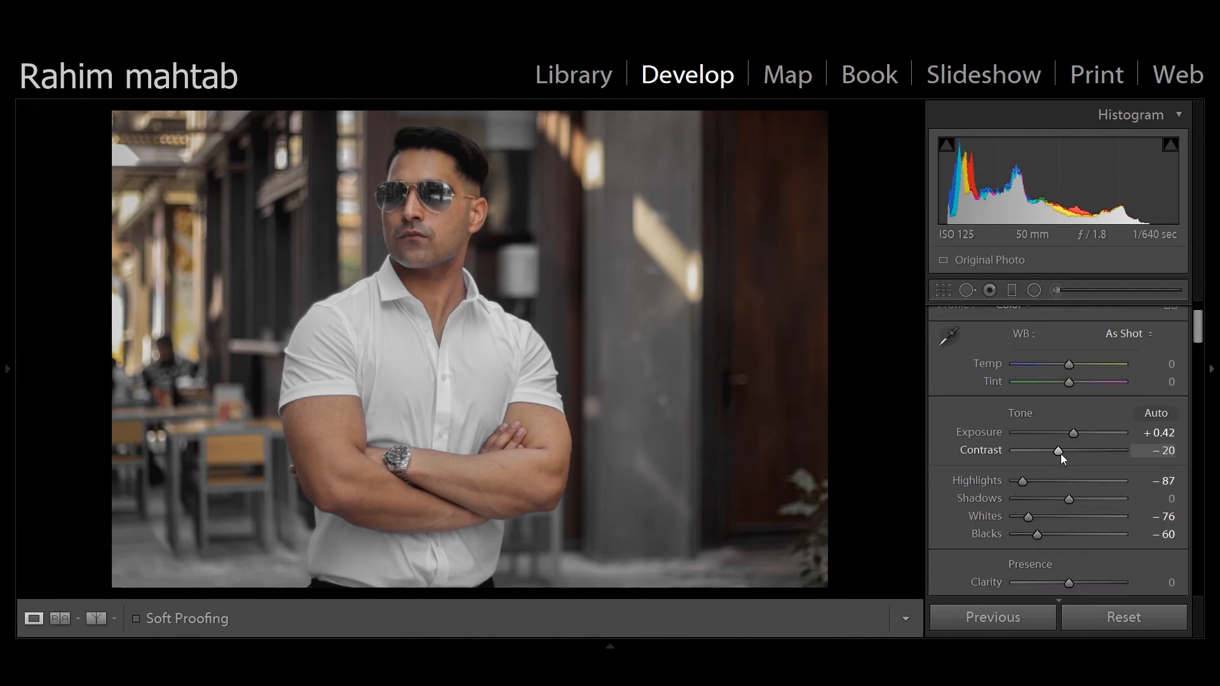
left_click_drag(1057, 451, 1062, 451)
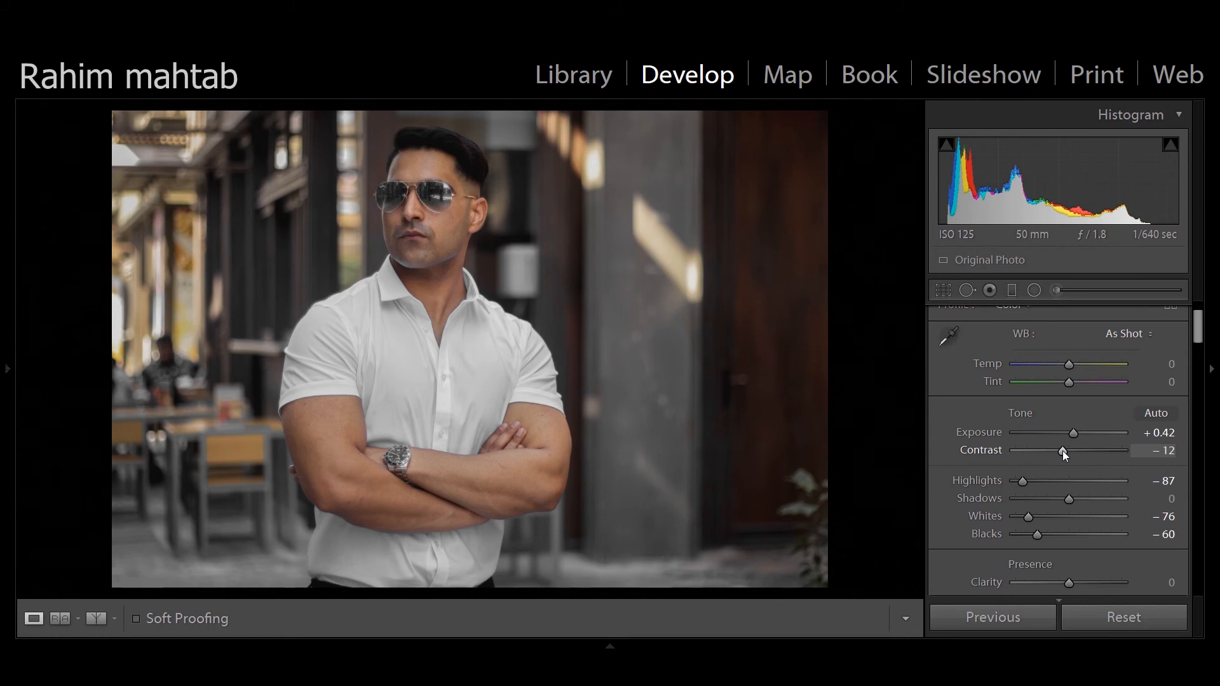
left_click_drag(1198, 328, 1198, 347)
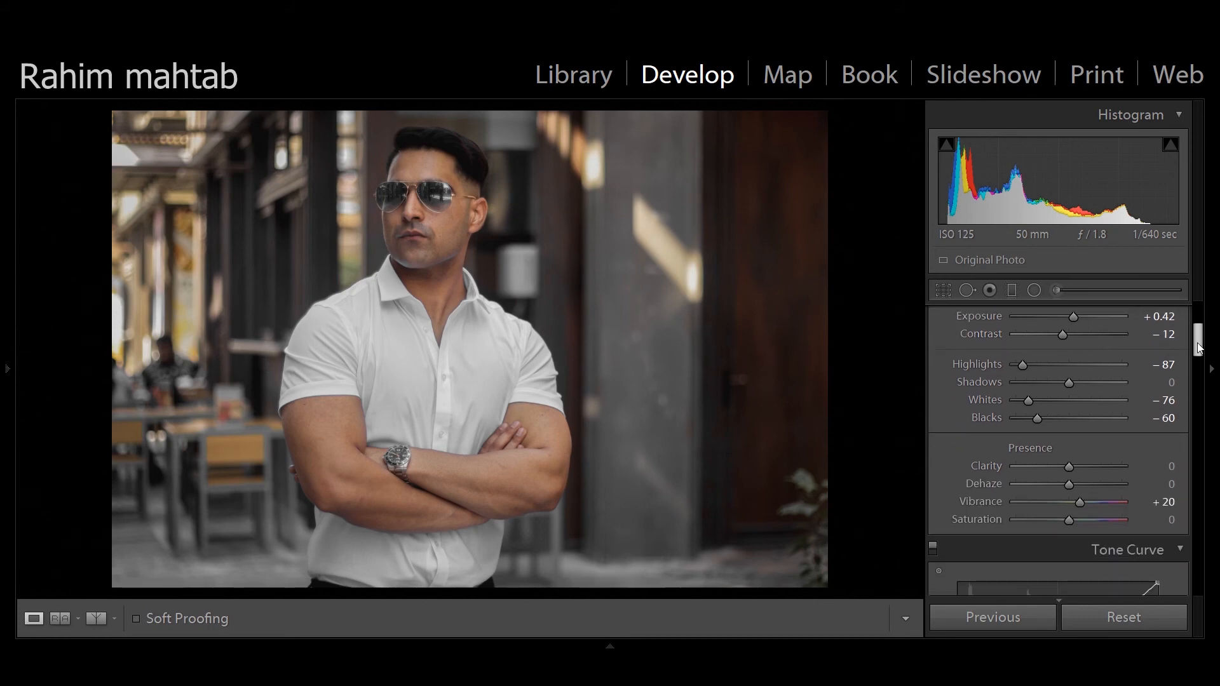